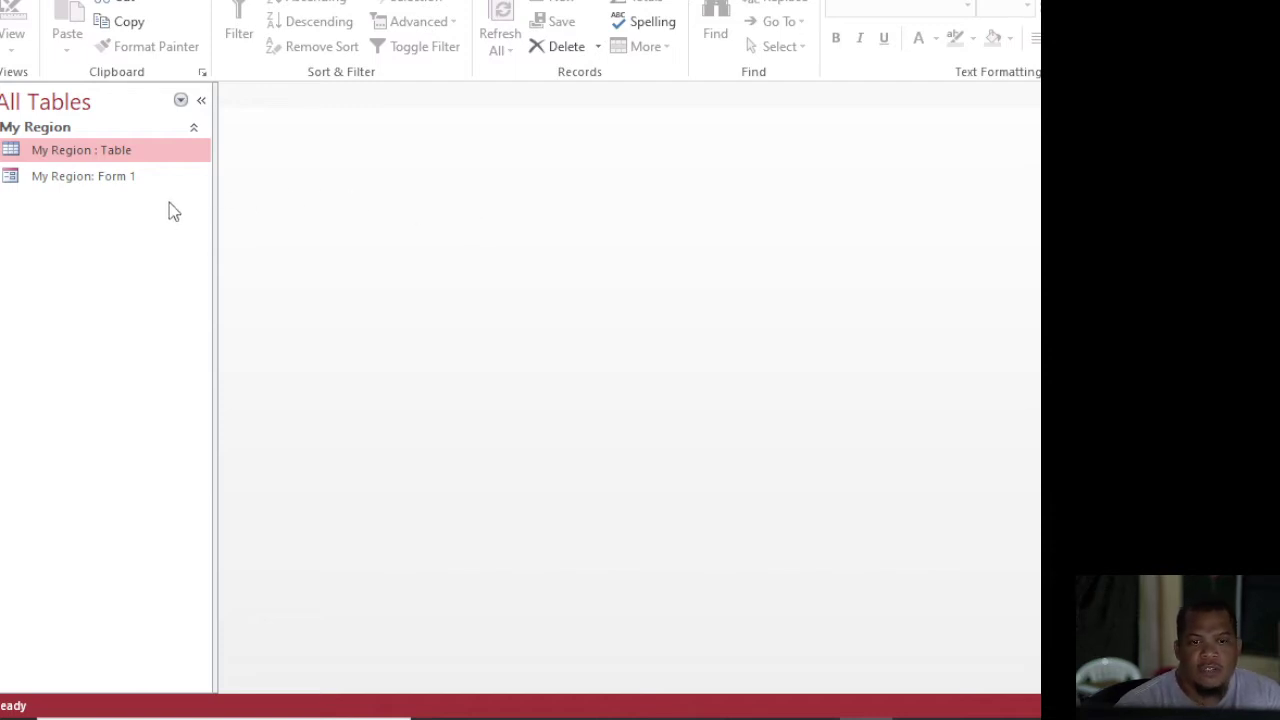
Look over the My Region table's records, close it, and start a query in Design view with My Region added
{"action": "double_click", "coordinate": [147, 149]}
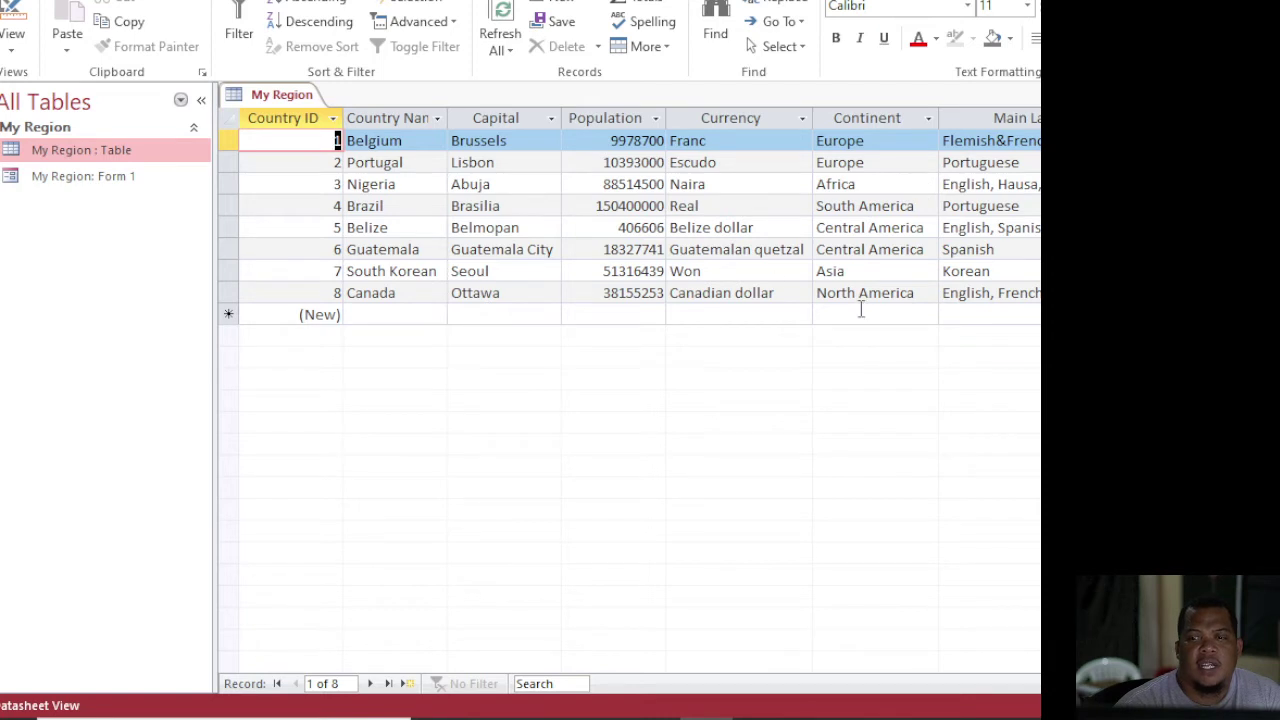
{"action": "key", "text": "ctrl+w"}
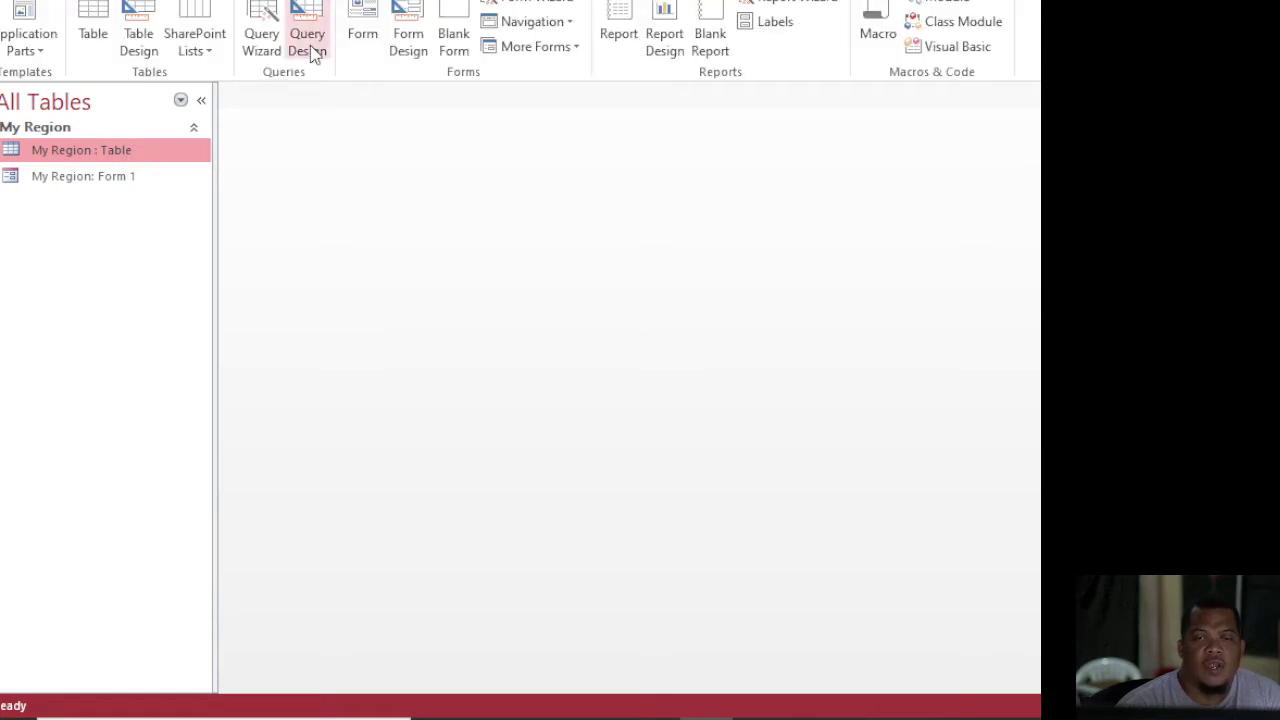
{"action": "left_click", "coordinate": [308, 45]}
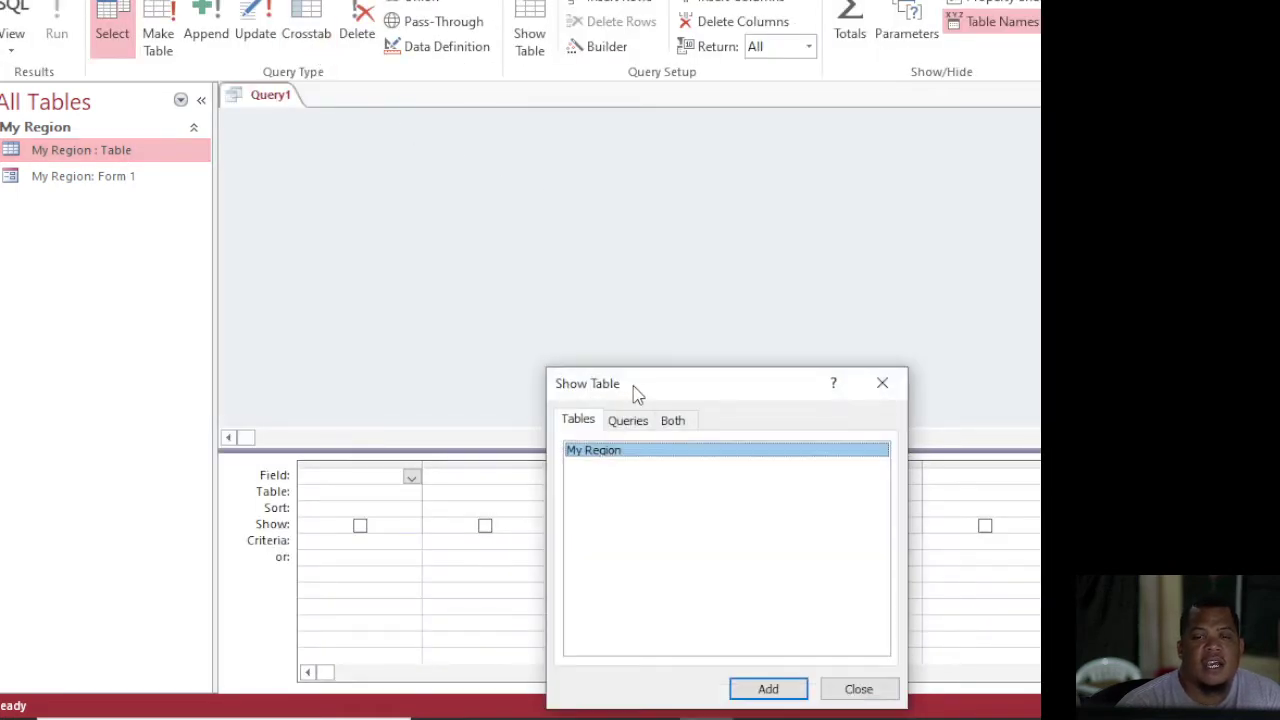
{"action": "left_click_drag", "start_coordinate": [636, 388], "coordinate": [703, 195]}
{"action": "left_click", "coordinate": [825, 495]}
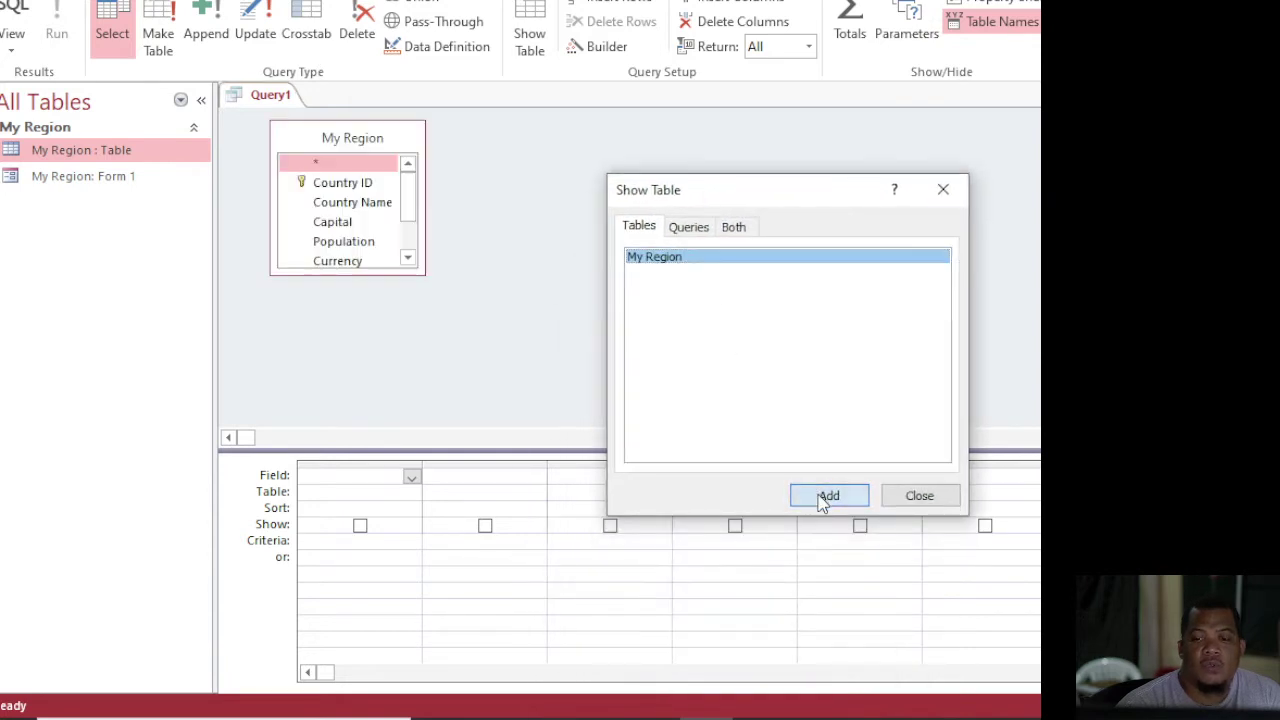
{"action": "left_click", "coordinate": [825, 495]}
{"action": "left_click", "coordinate": [916, 495]}
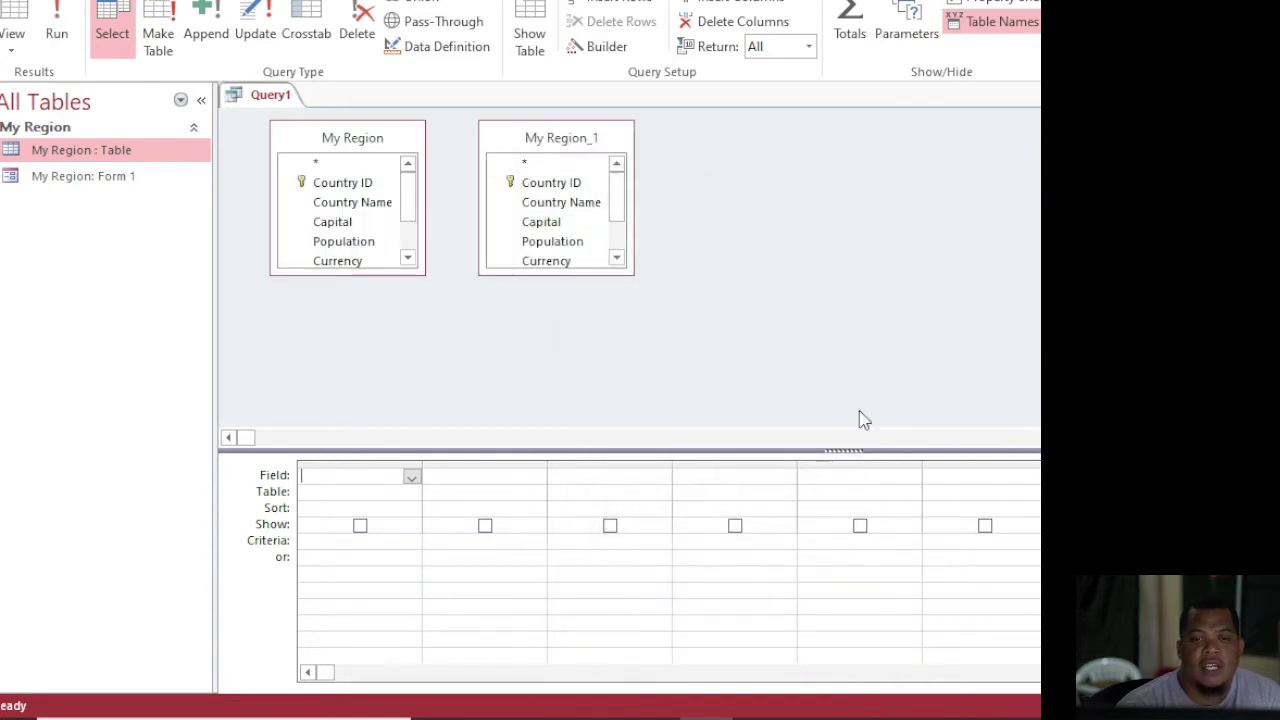
Remove the duplicate My Region_1 table from the query and enlarge the My Region field list to fit all its fields
{"action": "right_click", "coordinate": [565, 140]}
{"action": "left_click", "coordinate": [571, 145]}
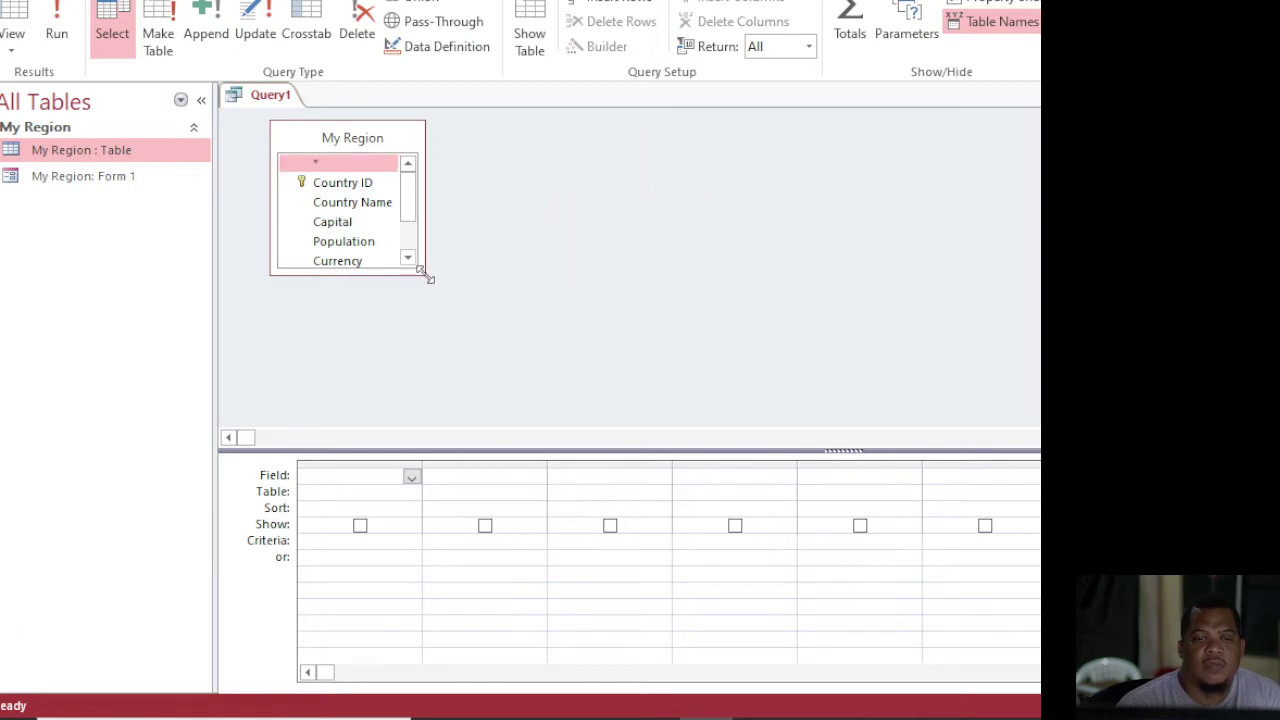
{"action": "left_click_drag", "start_coordinate": [424, 273], "coordinate": [562, 381]}
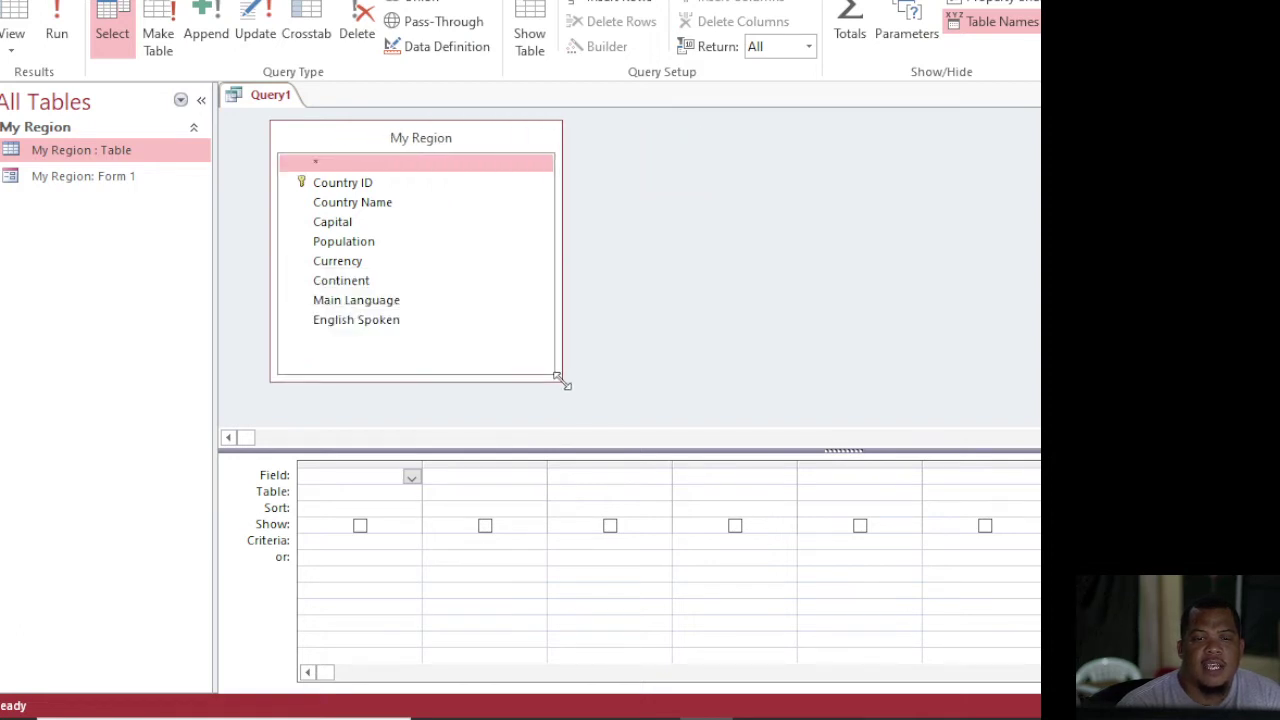
Add the Country Name, Capital and Population fields from My Region to the query grid
{"action": "double_click", "coordinate": [340, 204]}
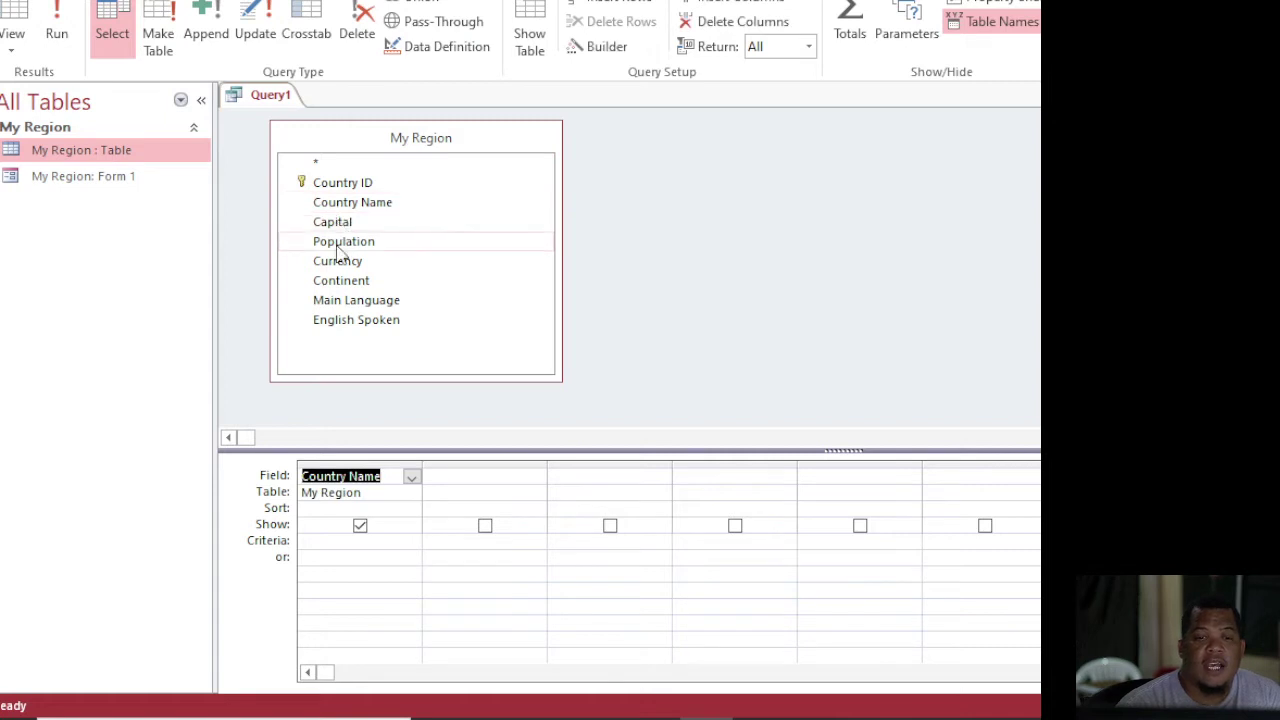
{"action": "double_click", "coordinate": [347, 221]}
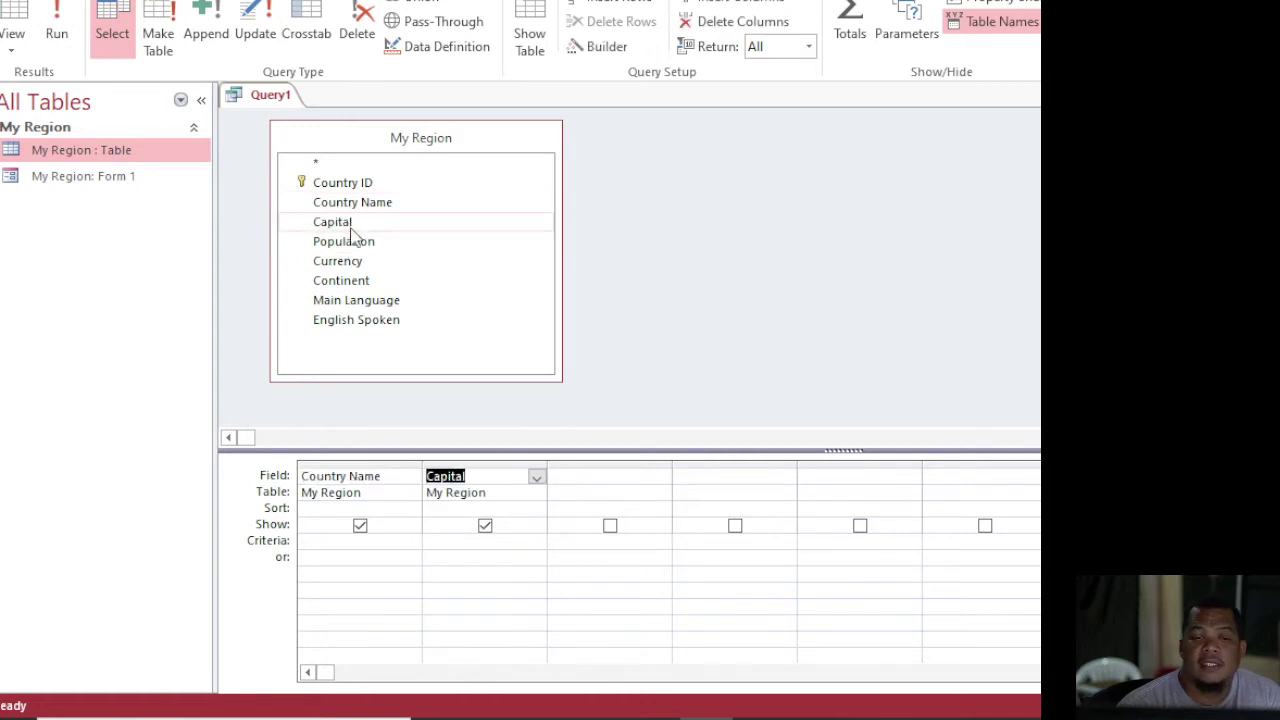
{"action": "left_click", "coordinate": [354, 244]}
{"action": "double_click", "coordinate": [356, 246]}
{"action": "left_click", "coordinate": [623, 224]}
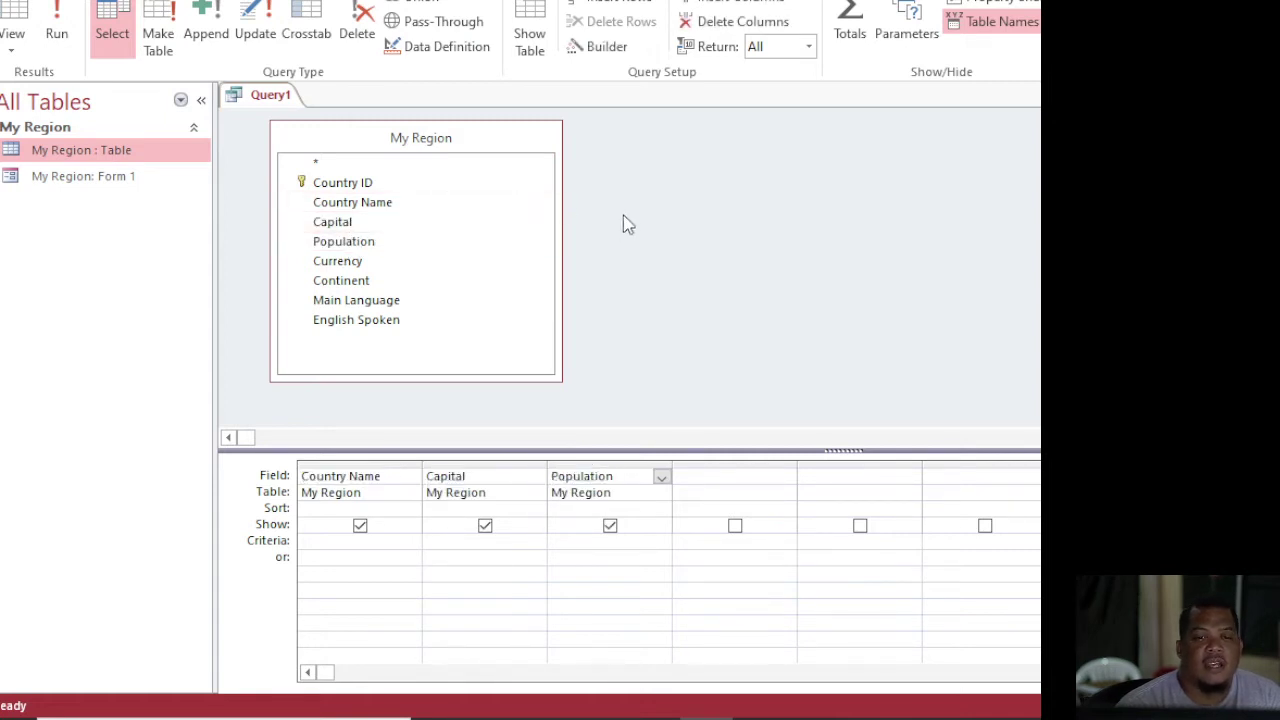
Run the query to view its records and return it to Design view
{"action": "left_click", "coordinate": [57, 22]}
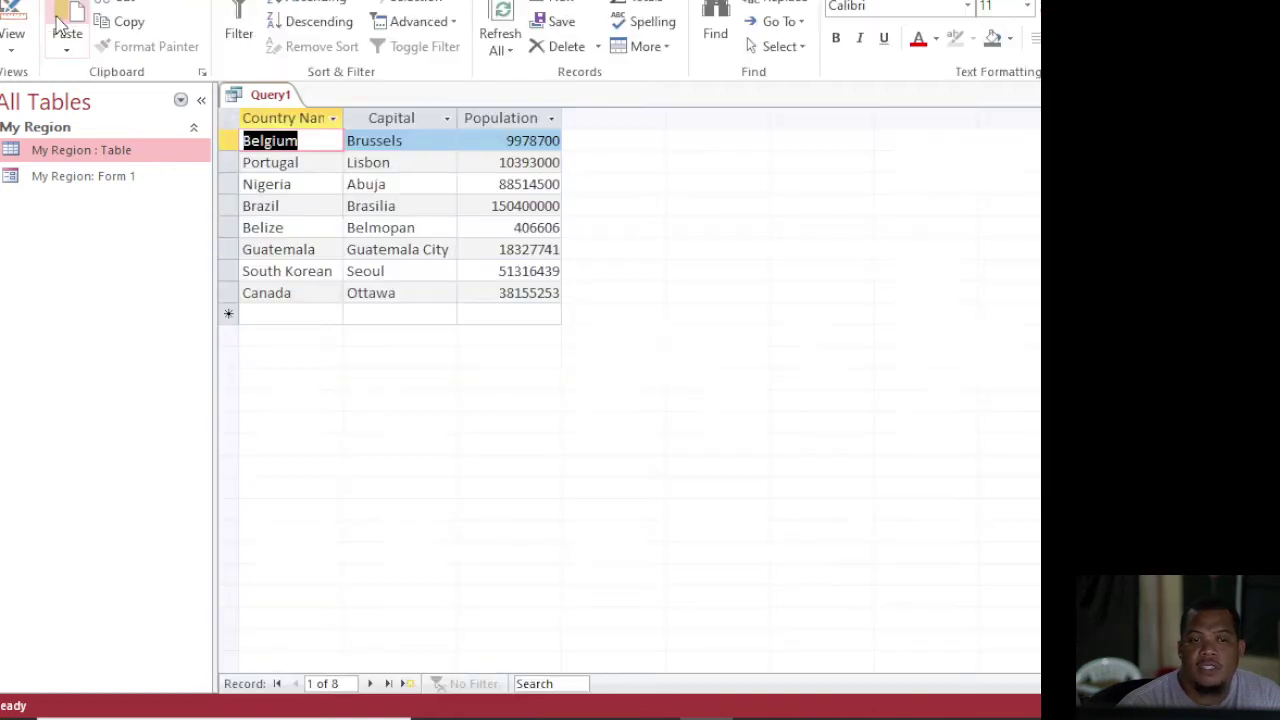
{"action": "right_click", "coordinate": [288, 96]}
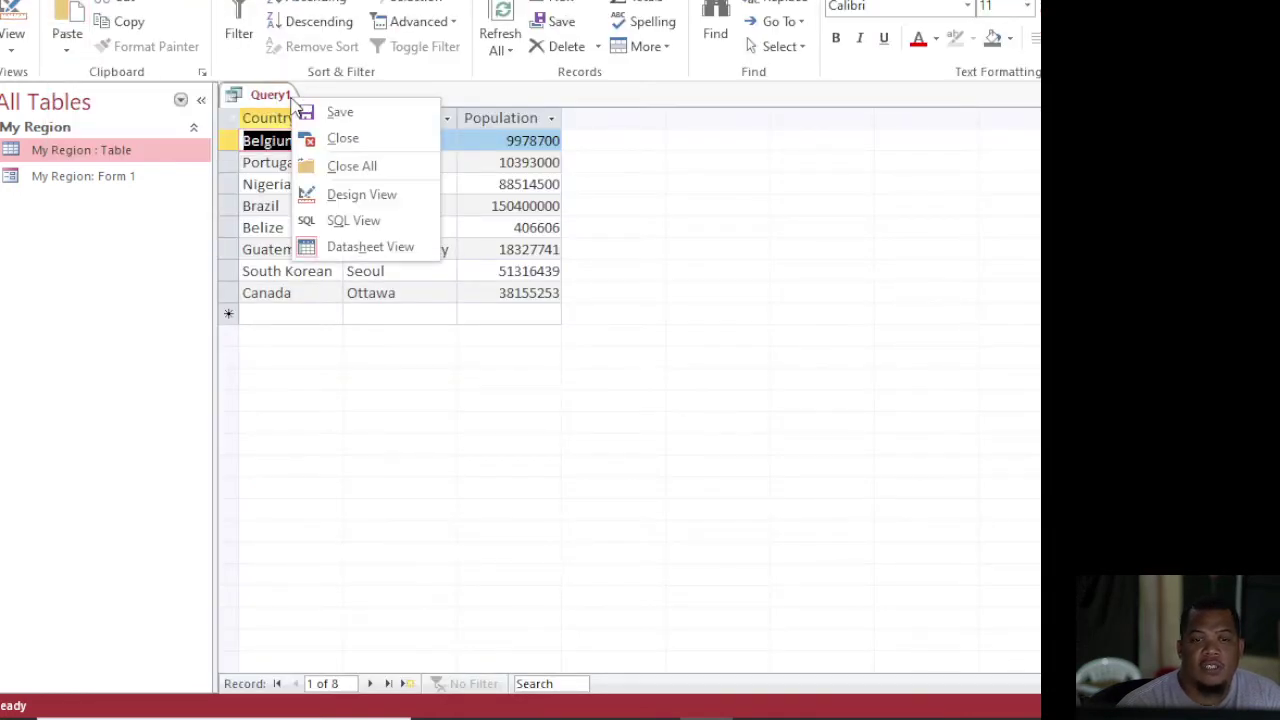
{"action": "left_click", "coordinate": [362, 194]}
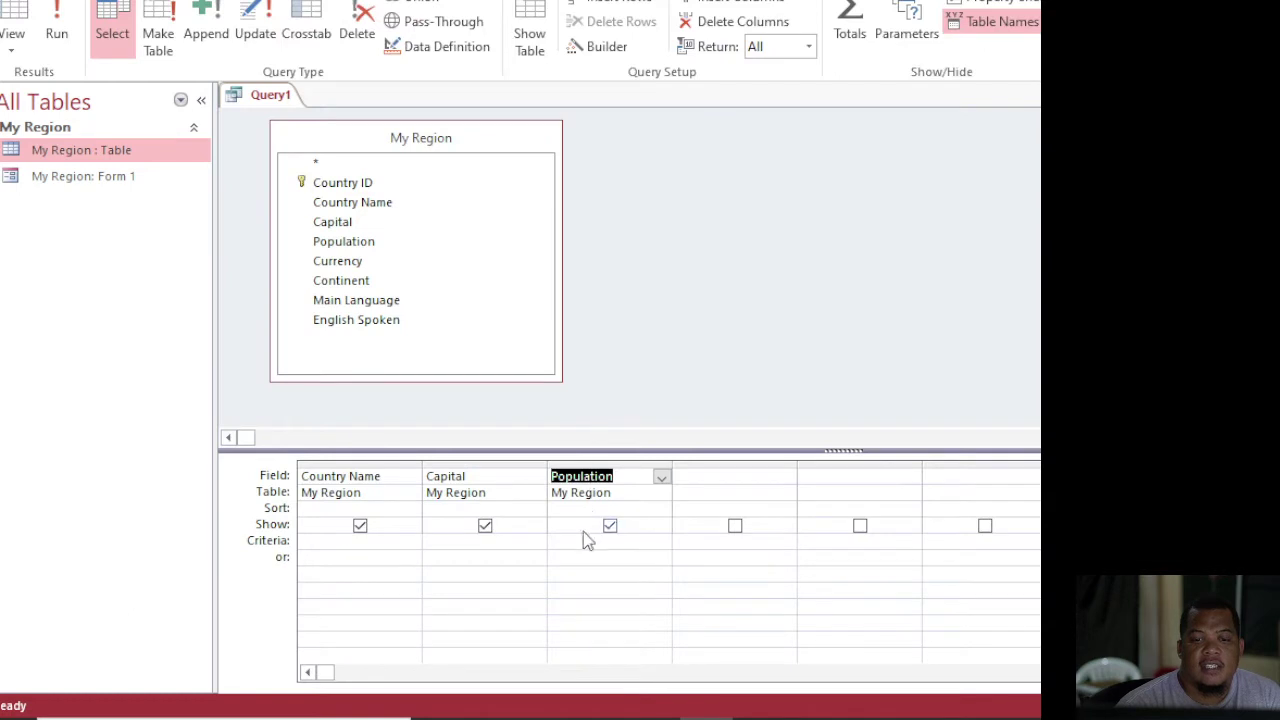
{"action": "left_click", "coordinate": [584, 540]}
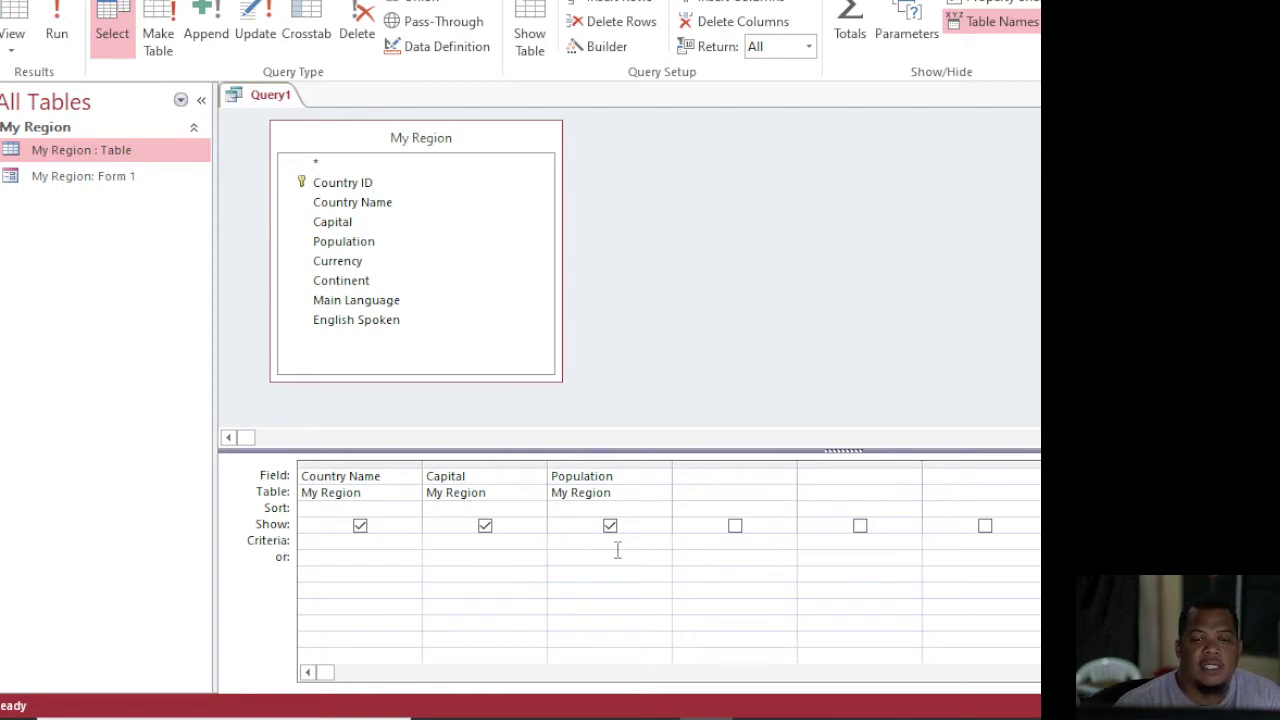
{"action": "left_click", "coordinate": [405, 508]}
{"action": "left_click", "coordinate": [411, 510]}
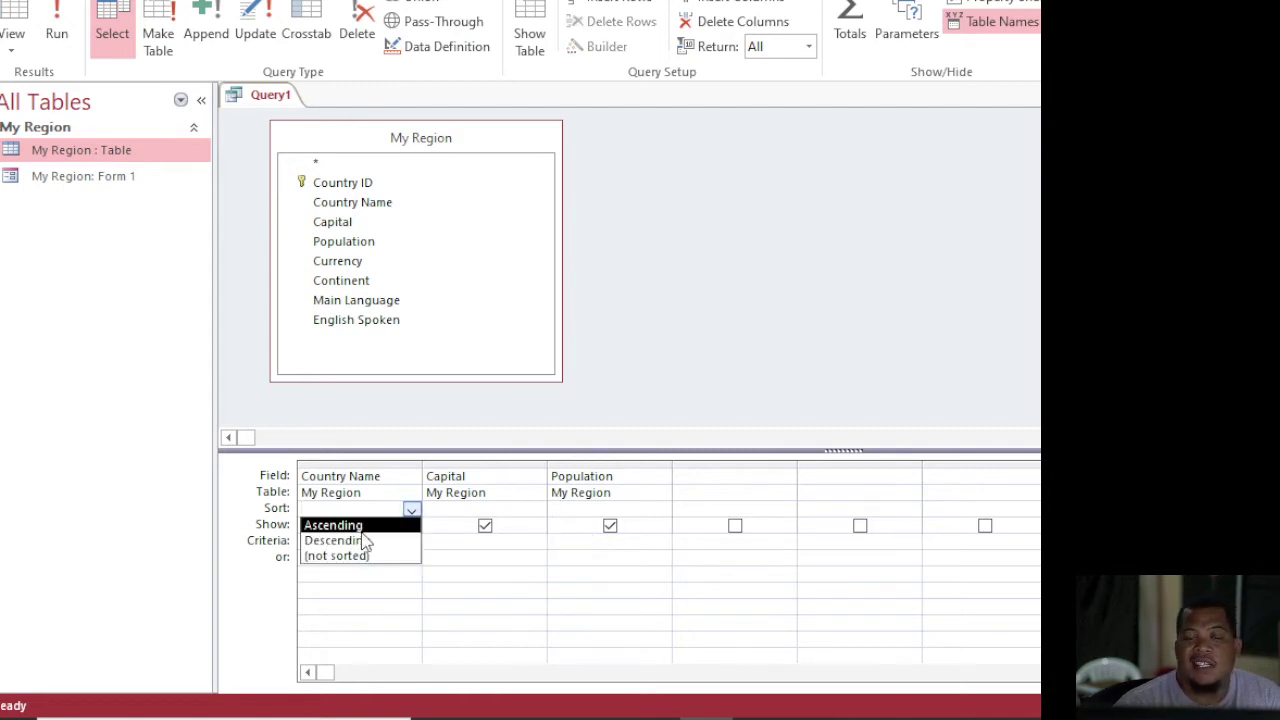
{"action": "left_click", "coordinate": [411, 510]}
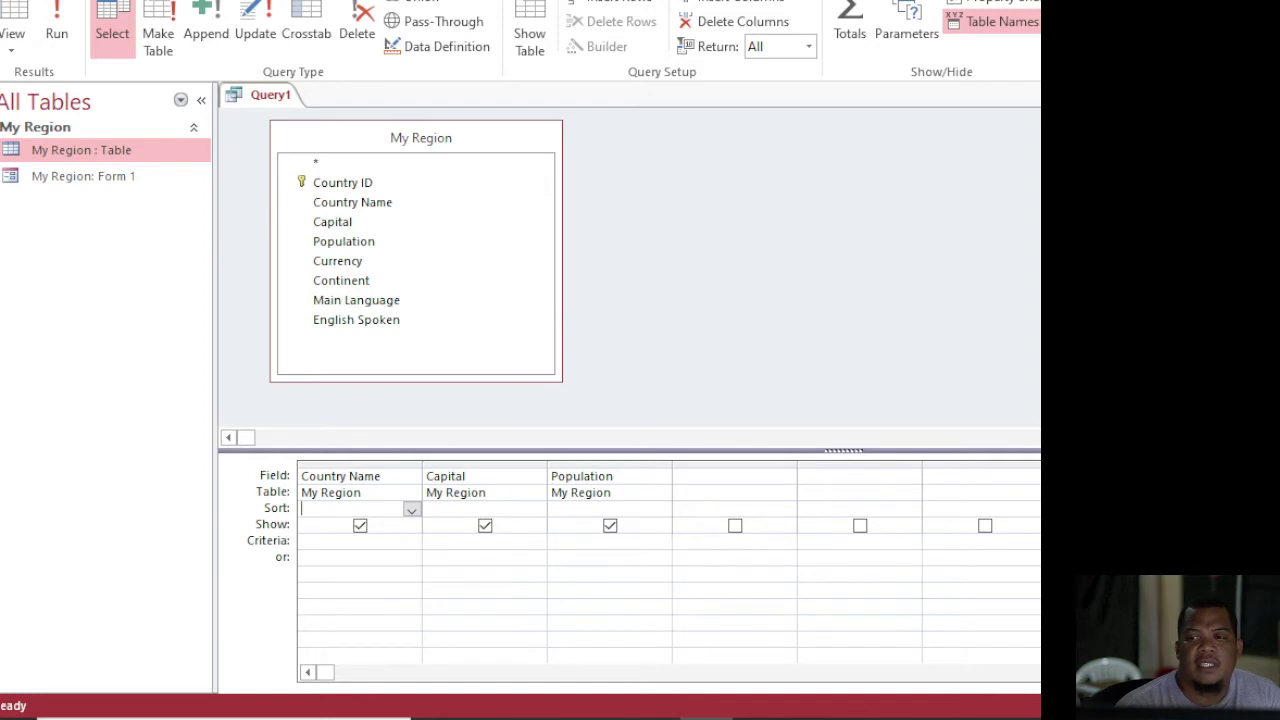
Close the query and save it under the name "Country Pop Query"
{"action": "key", "text": "ctrl+w"}
{"action": "left_click", "coordinate": [622, 398]}
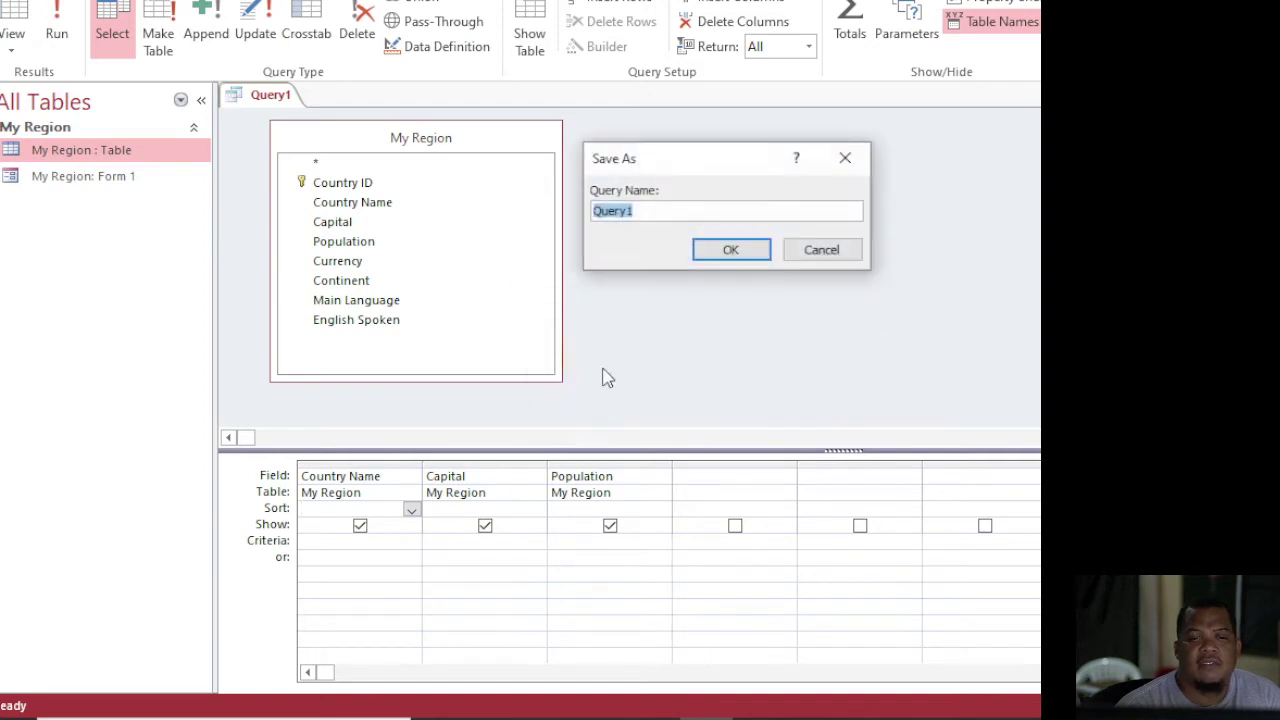
{"action": "left_click", "coordinate": [660, 212]}
{"action": "key", "text": "BackSpace"}
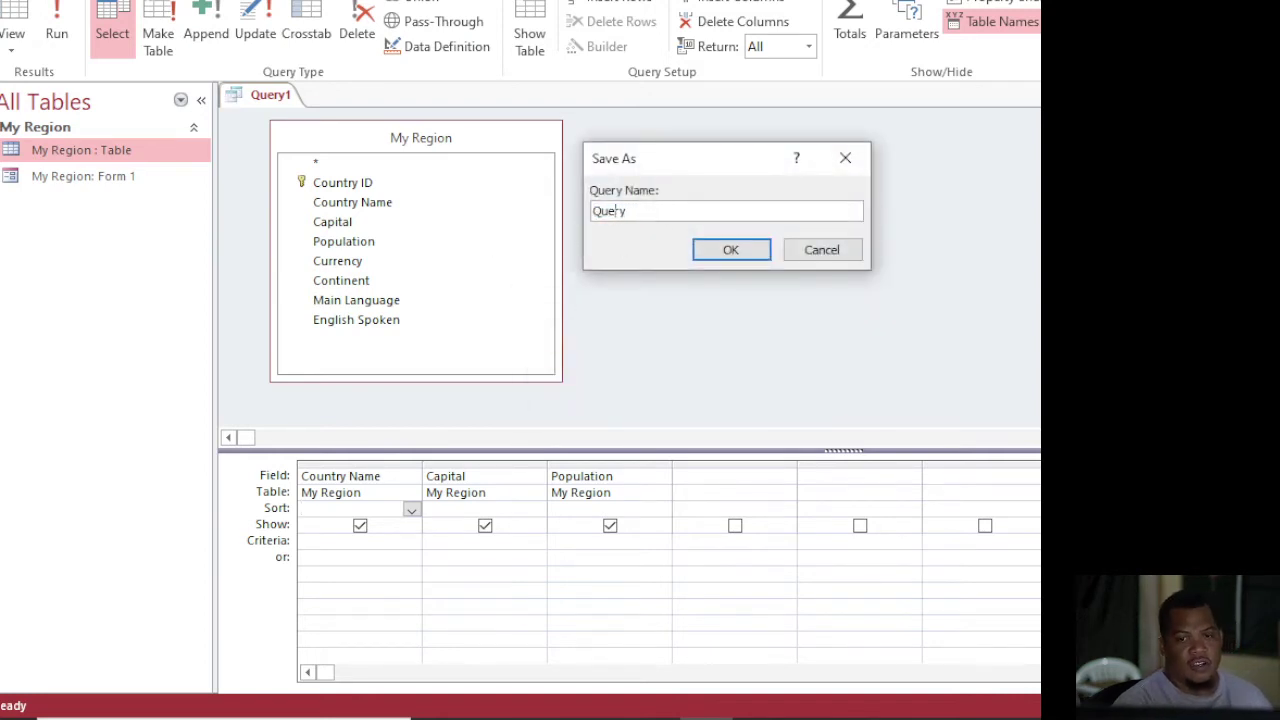
{"action": "key", "text": "Left"}
{"action": "key", "text": "Left"}
{"action": "key", "text": "Left"}
{"action": "type", "text": "Country "}
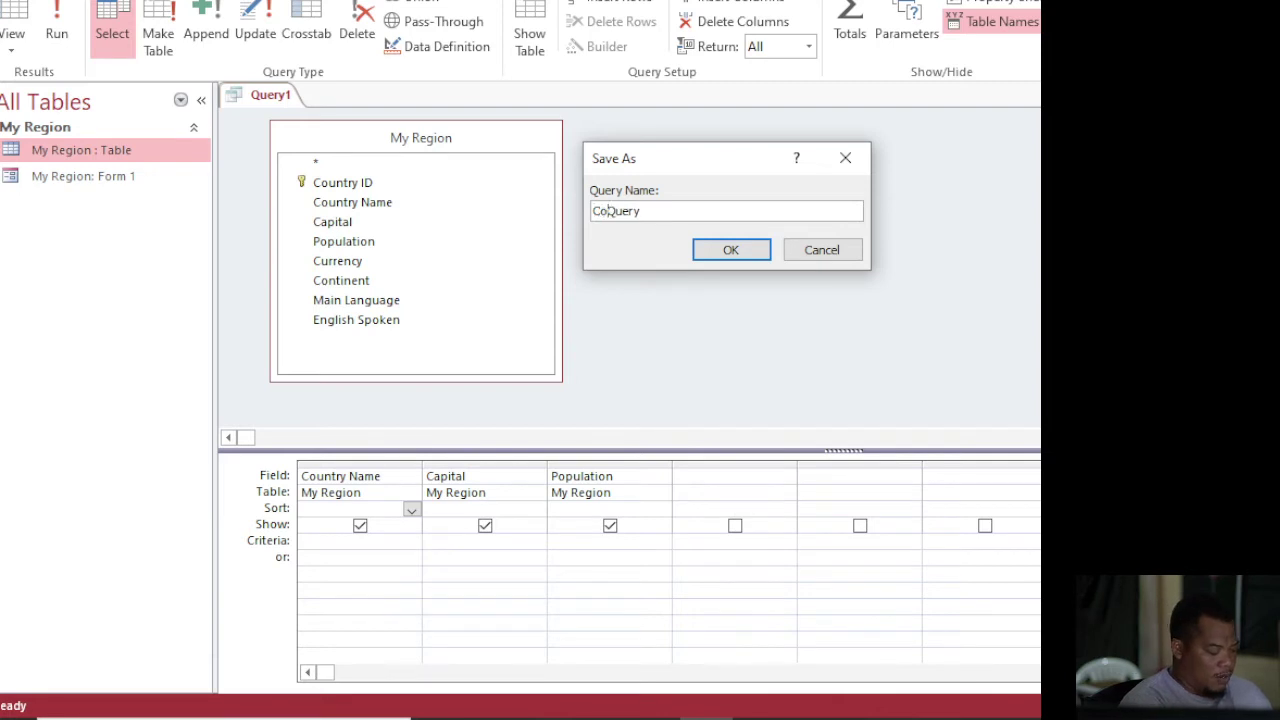
{"action": "type", "text": "Pop"}
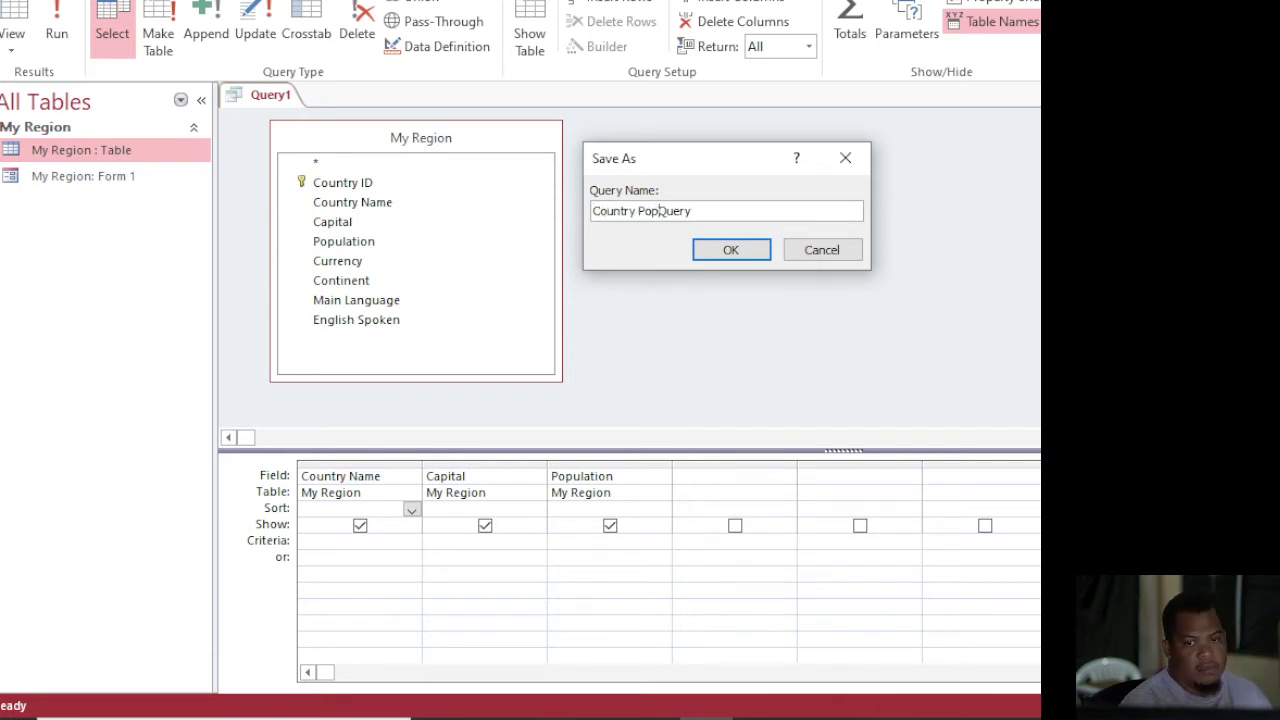
{"action": "left_click", "coordinate": [728, 250]}
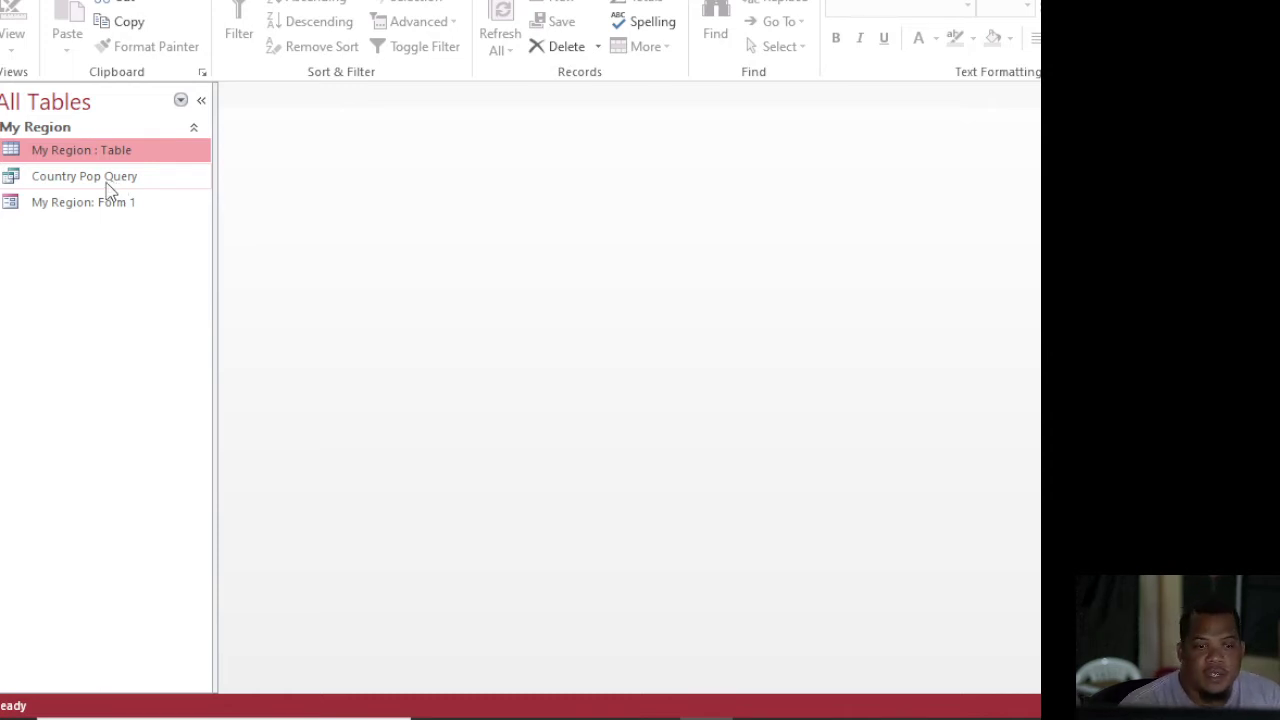
Create another query in Design view on the My Region table with the Country Name and Population fields
{"action": "left_click", "coordinate": [164, 3]}
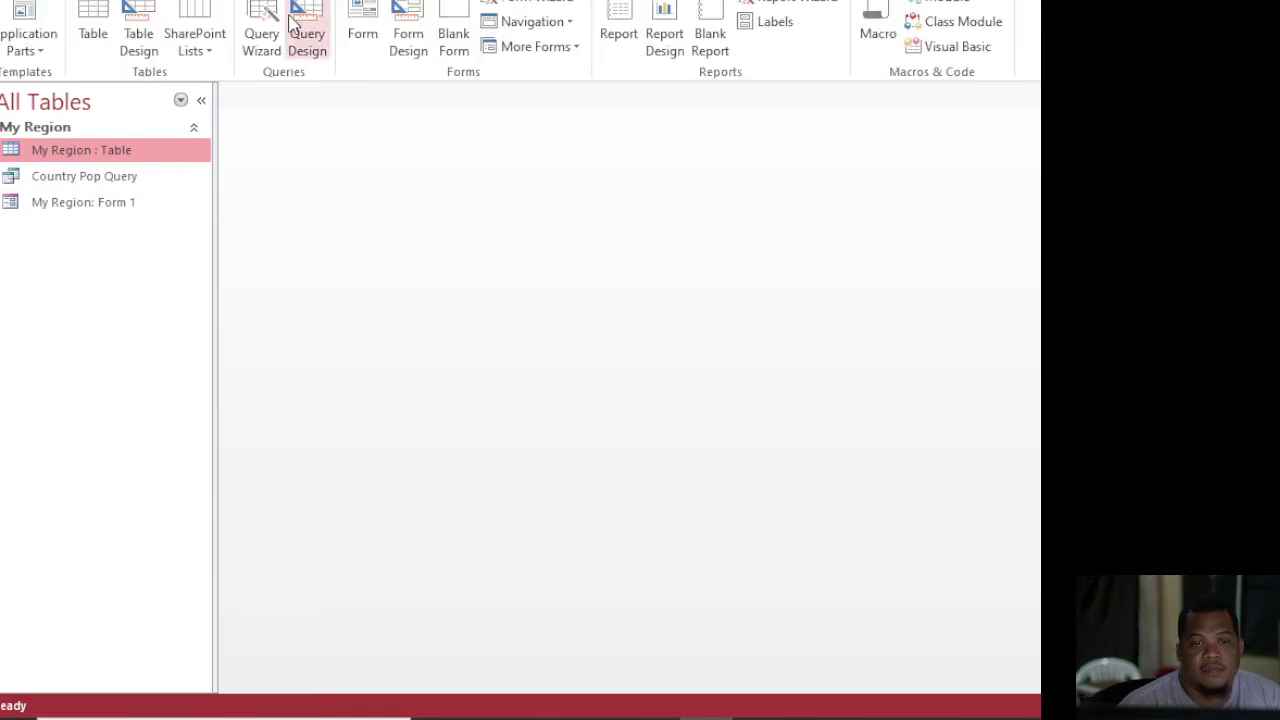
{"action": "left_click", "coordinate": [300, 33]}
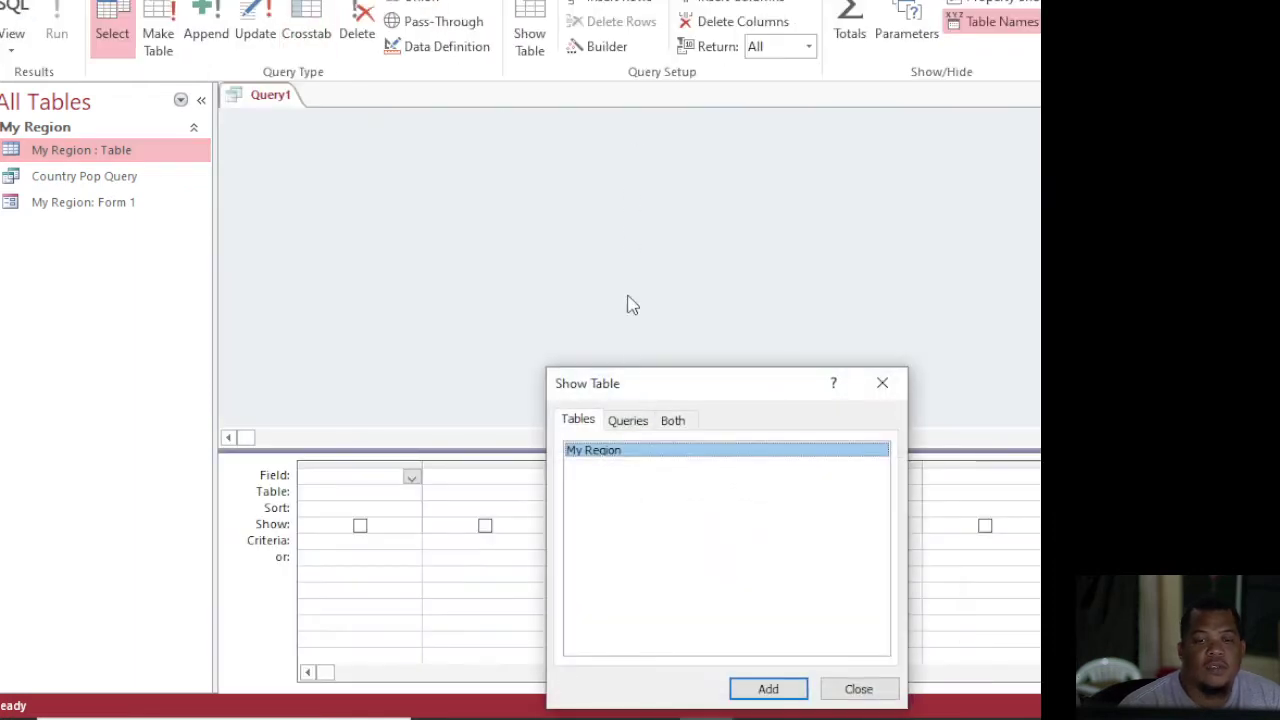
{"action": "left_click", "coordinate": [762, 689]}
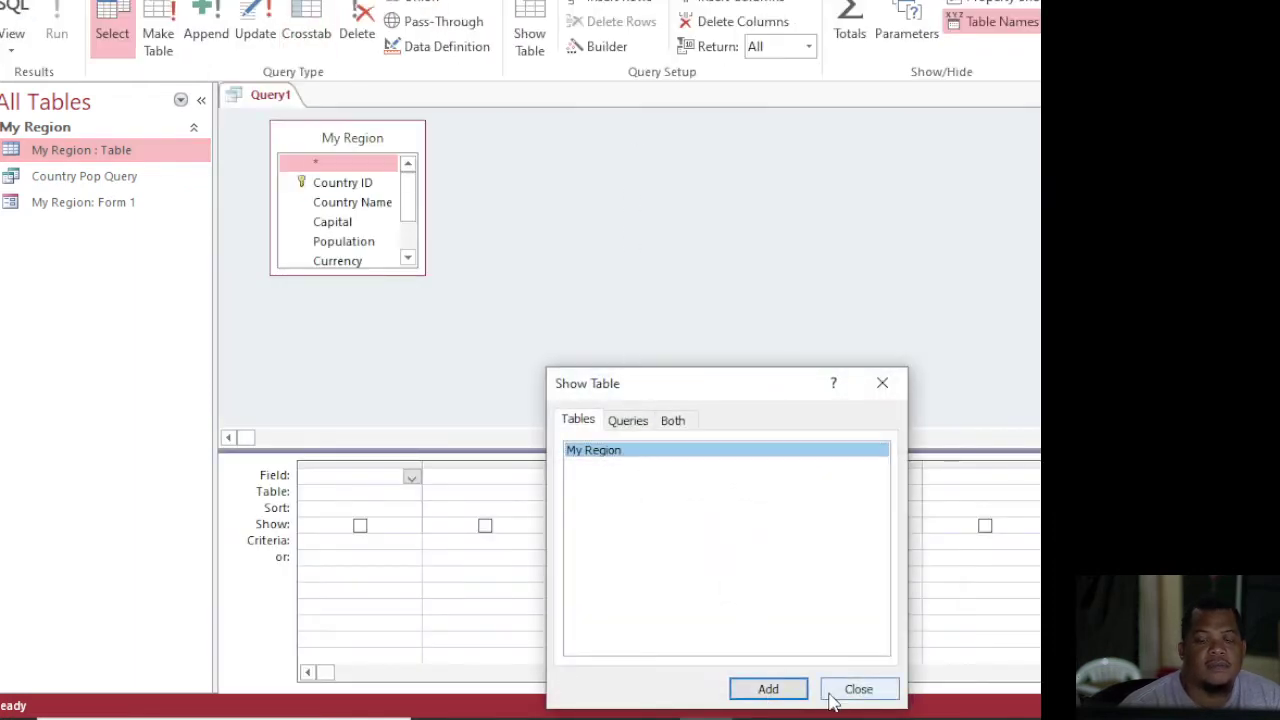
{"action": "left_click", "coordinate": [853, 689]}
{"action": "left_click_drag", "start_coordinate": [424, 273], "coordinate": [577, 380]}
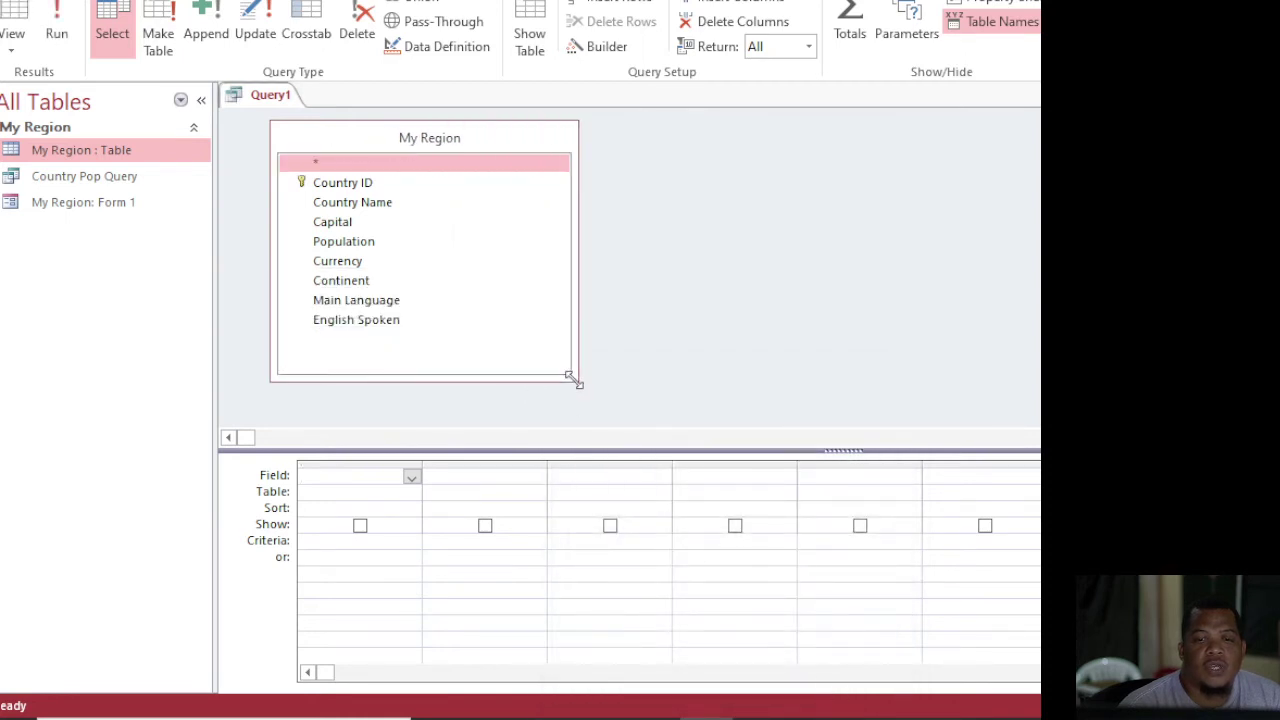
{"action": "double_click", "coordinate": [366, 204]}
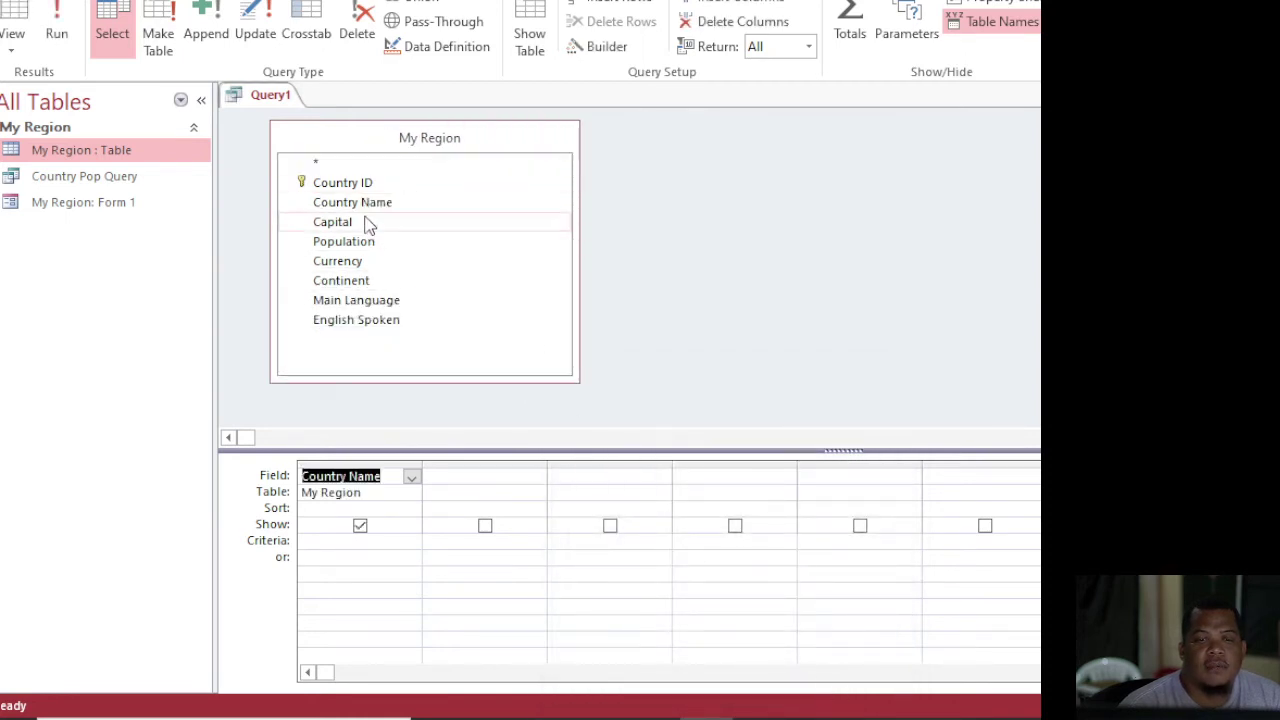
{"action": "double_click", "coordinate": [368, 242]}
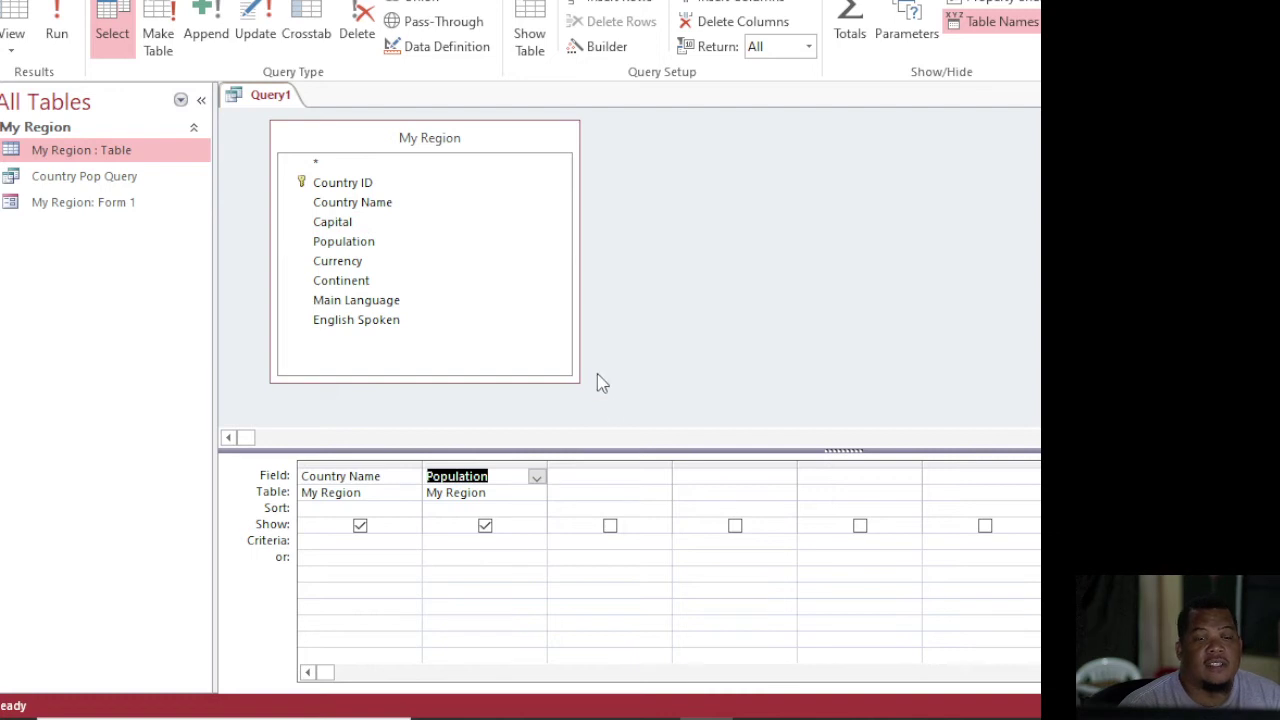
Run the two-field query to view the countries and populations, and return it to Design view
{"action": "left_click", "coordinate": [60, 30]}
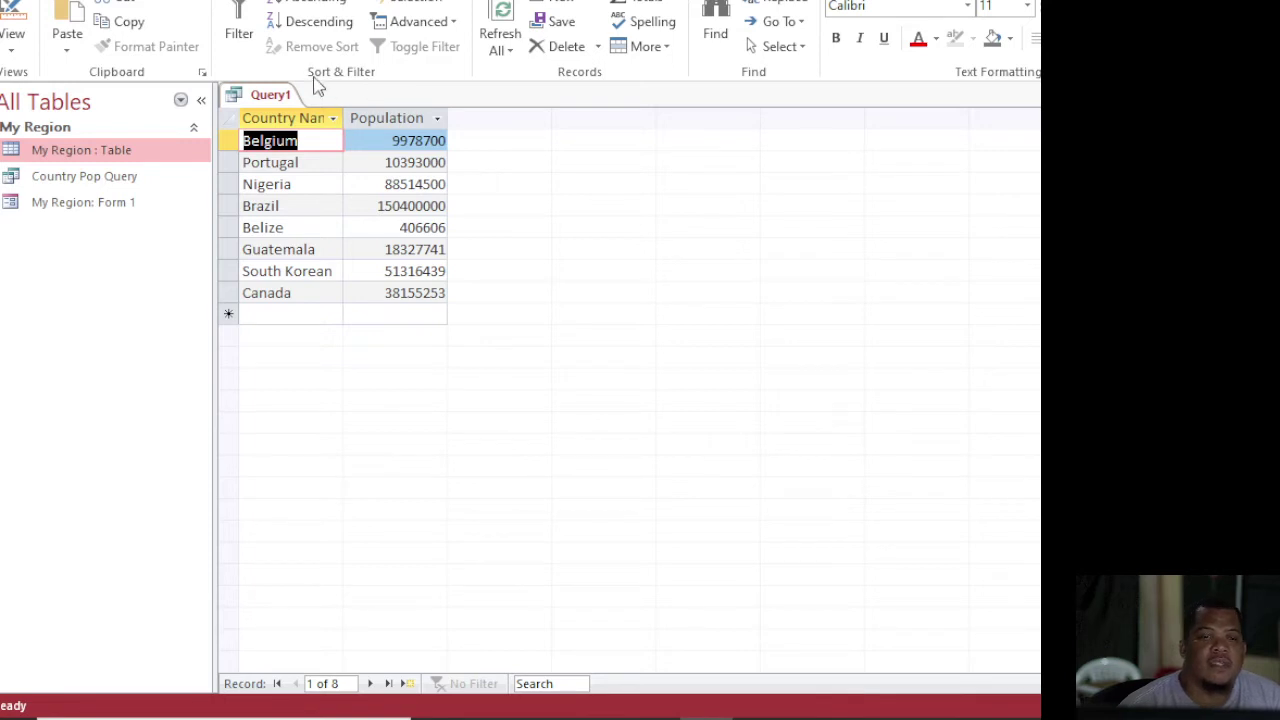
{"action": "right_click", "coordinate": [284, 95]}
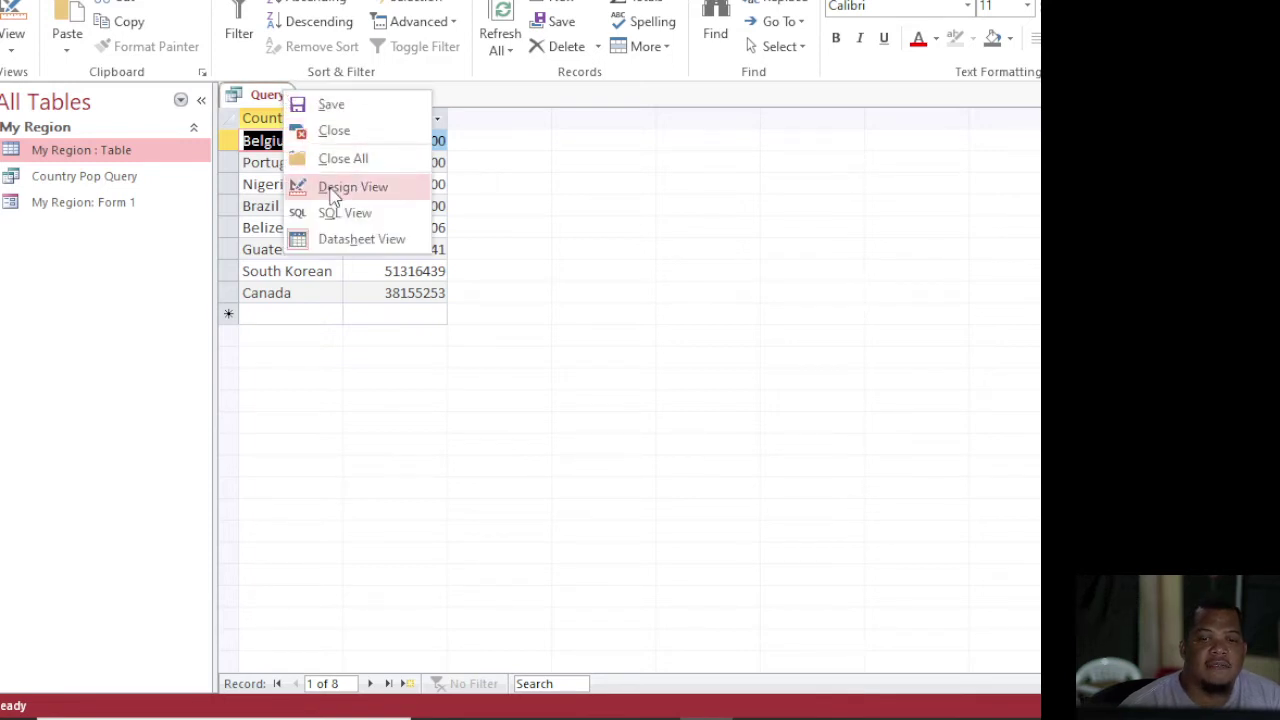
{"action": "left_click", "coordinate": [340, 187]}
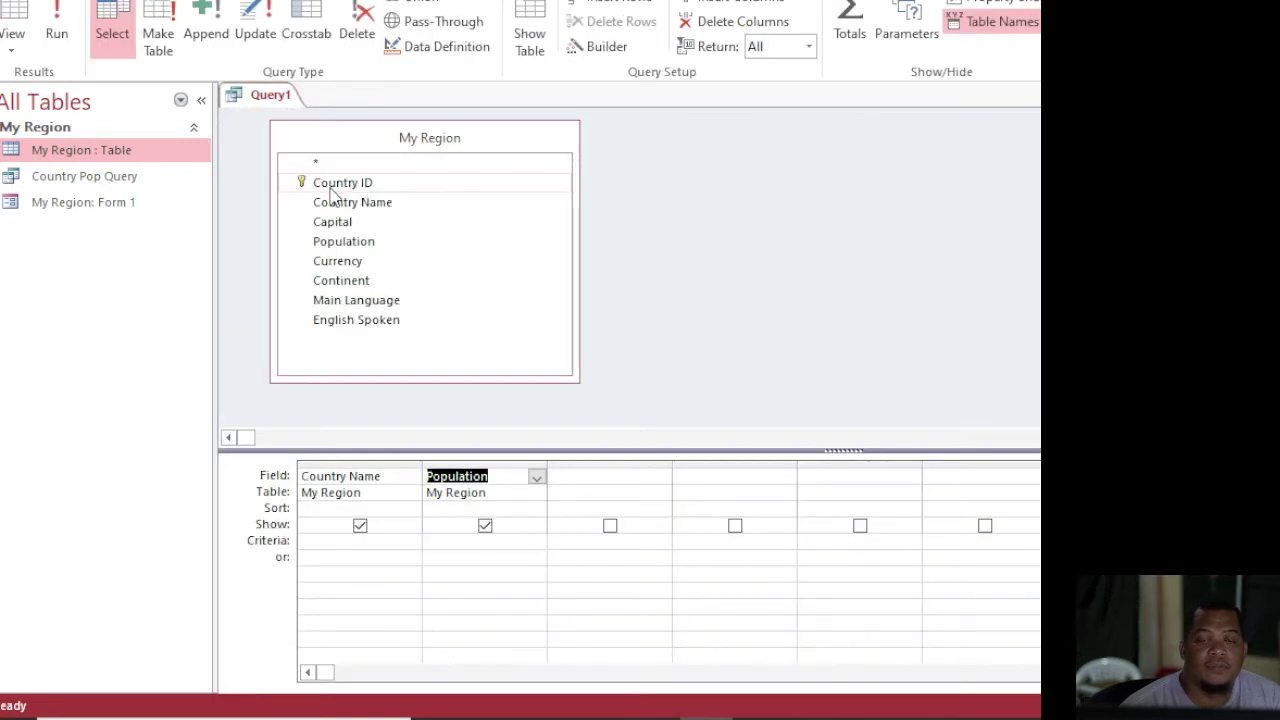
Add the calculated field Year 2020:[Population]+100000 in the column after Population and run the query
{"action": "left_click", "coordinate": [564, 478]}
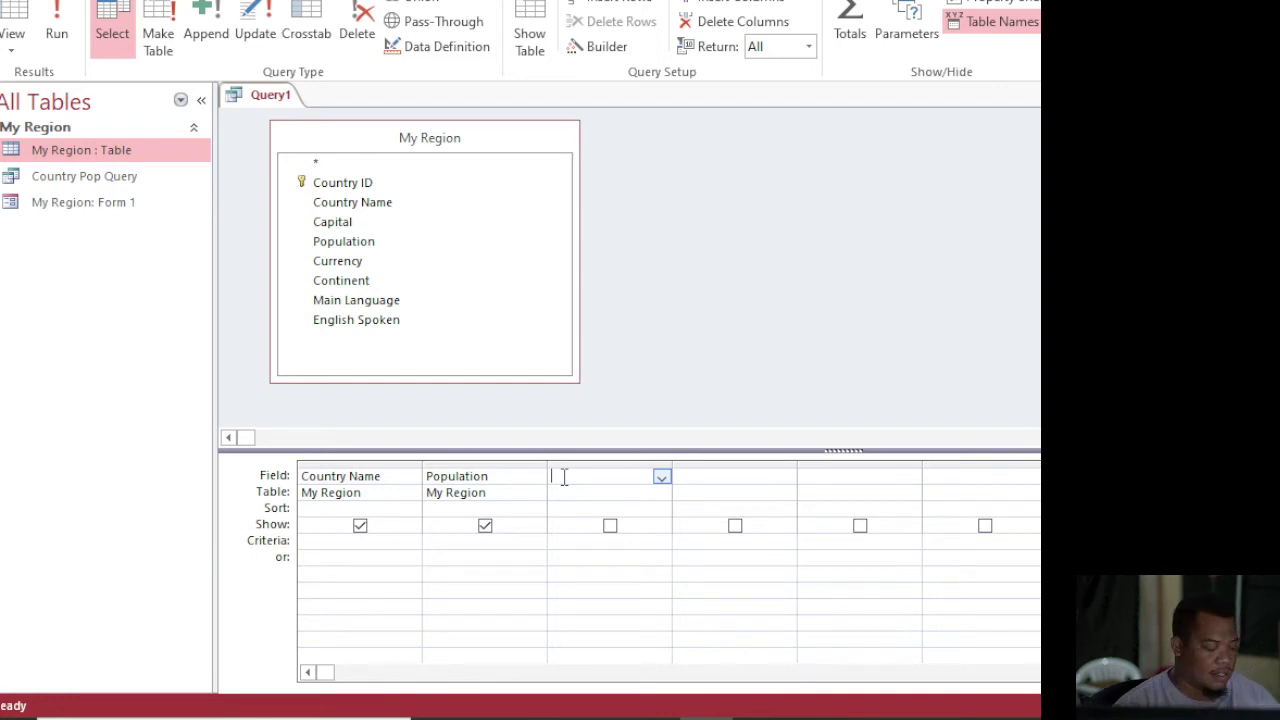
{"action": "type", "text": "Year"}
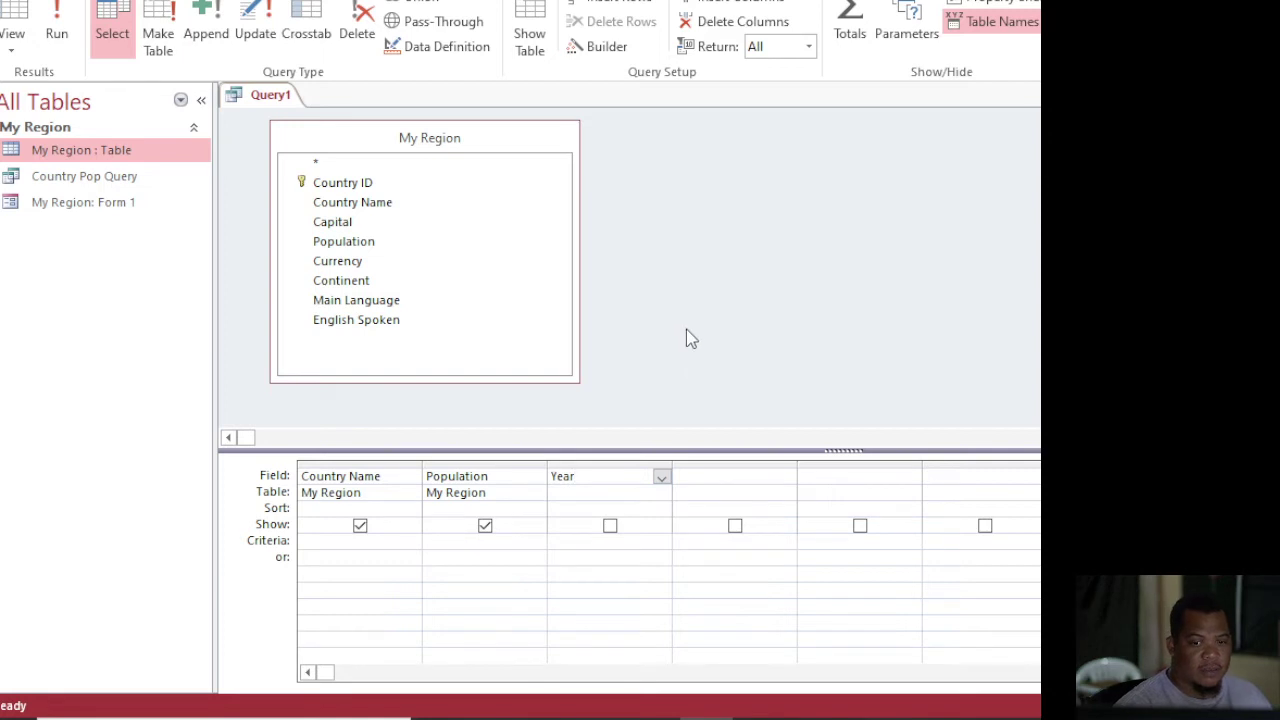
{"action": "type", "text": " 2020"}
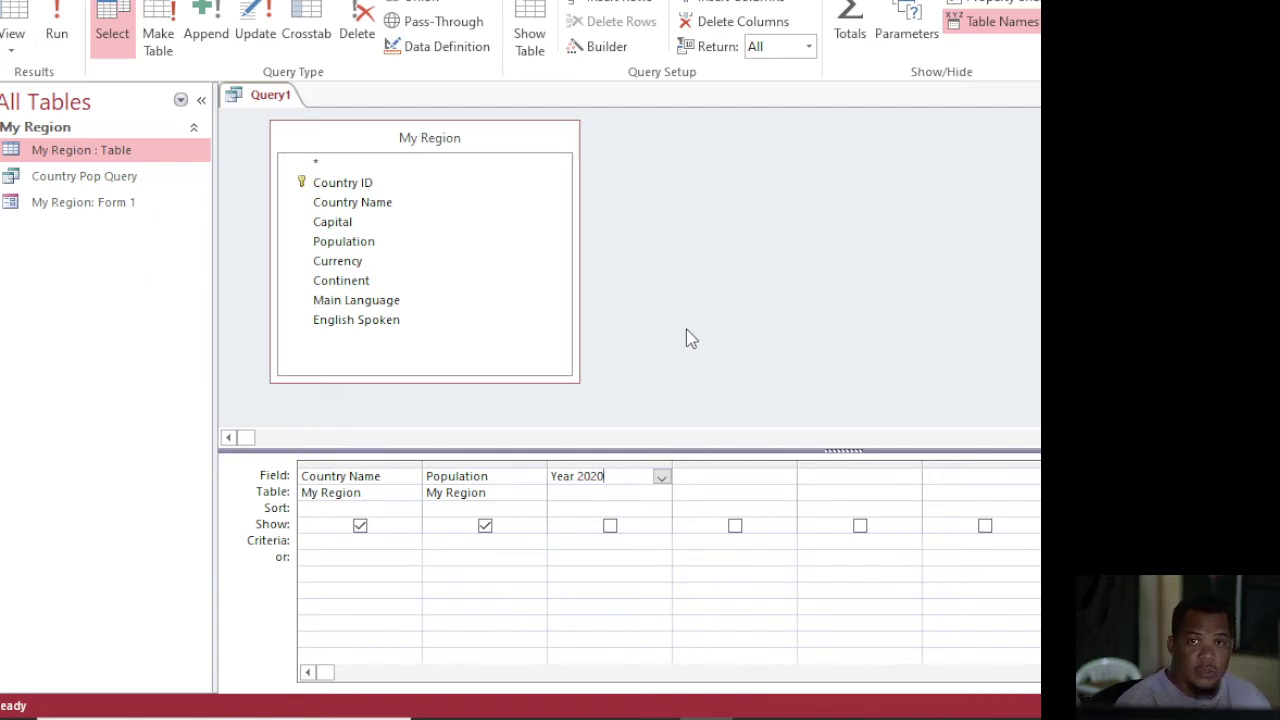
{"action": "type", "text": ":"}
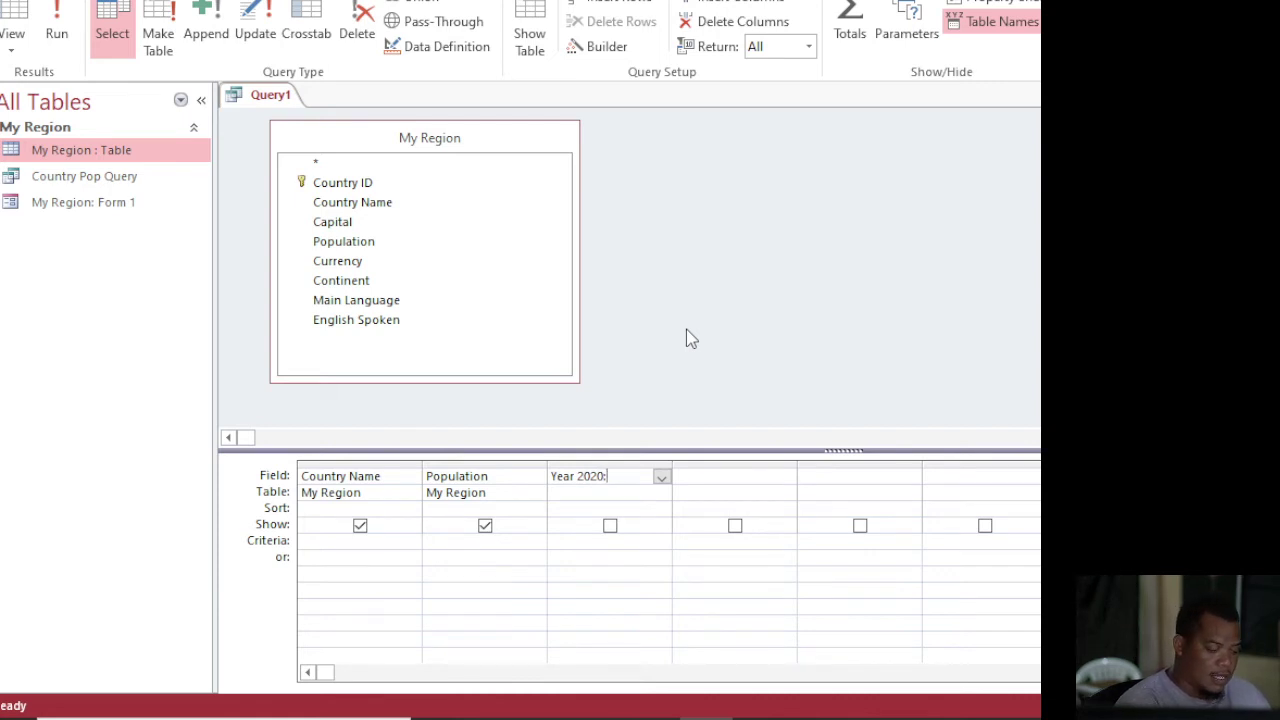
{"action": "type", "text": "["}
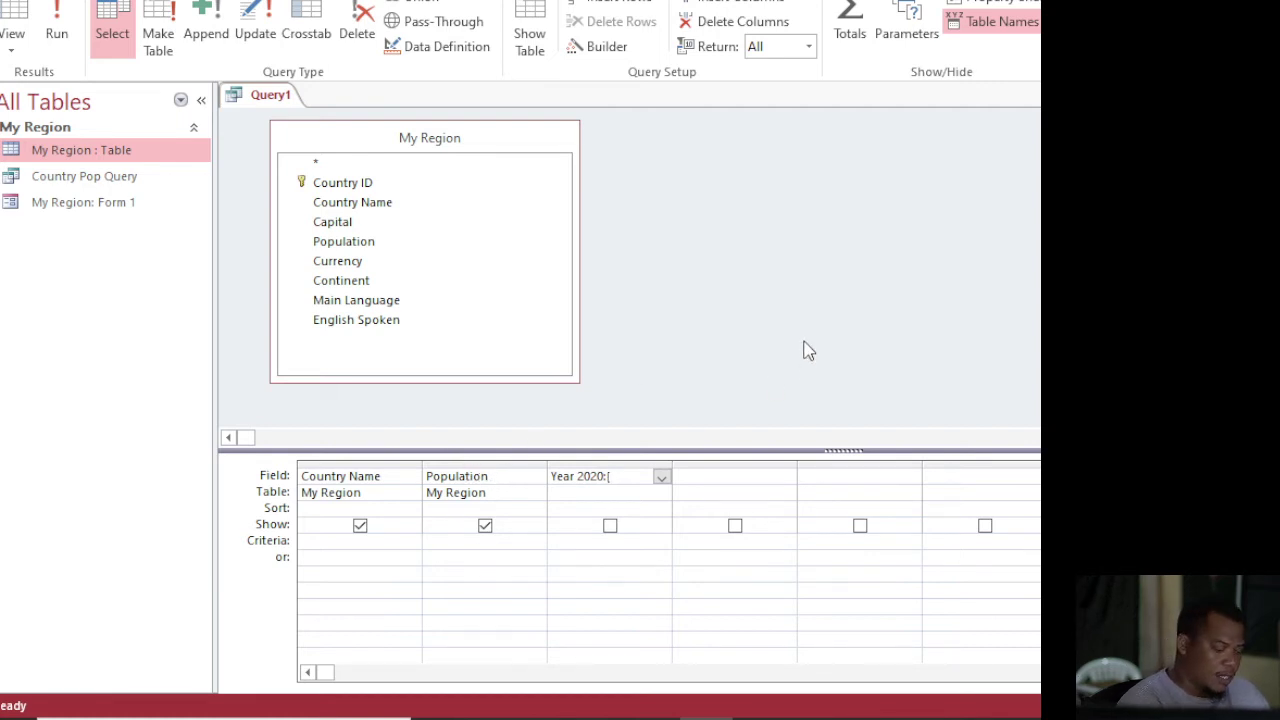
{"action": "type", "text": "Population"}
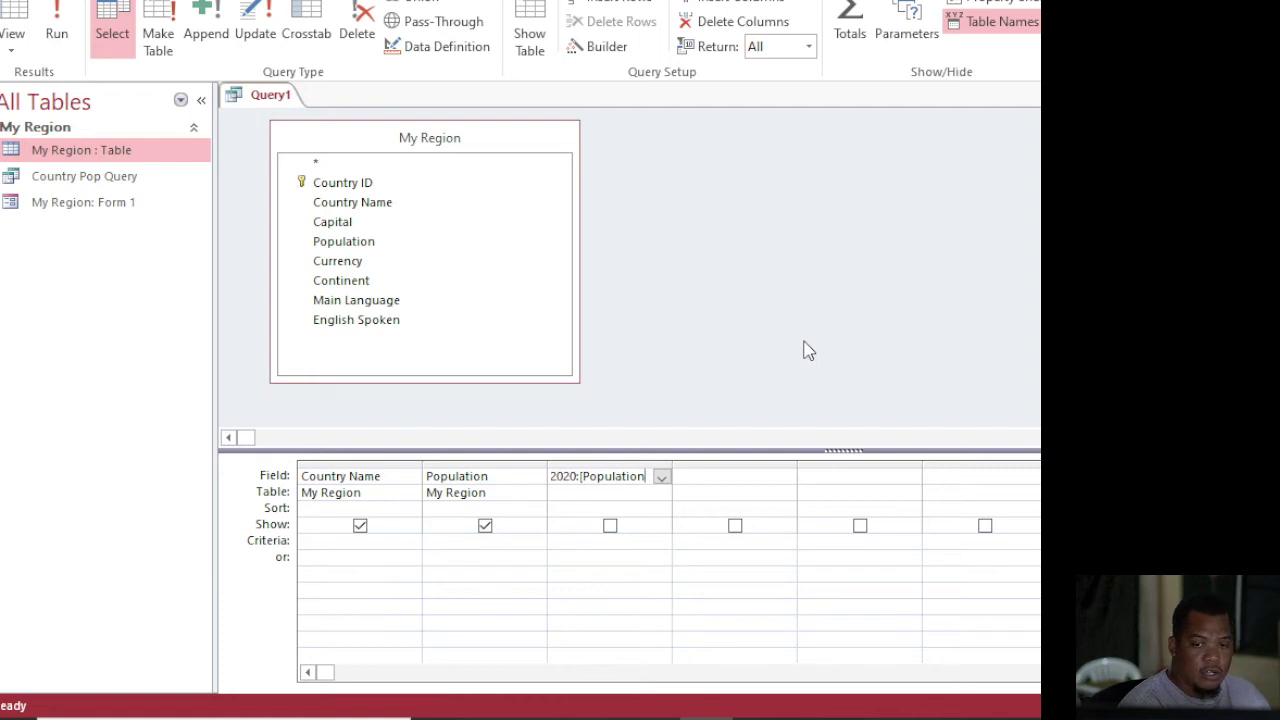
{"action": "type", "text": "]"}
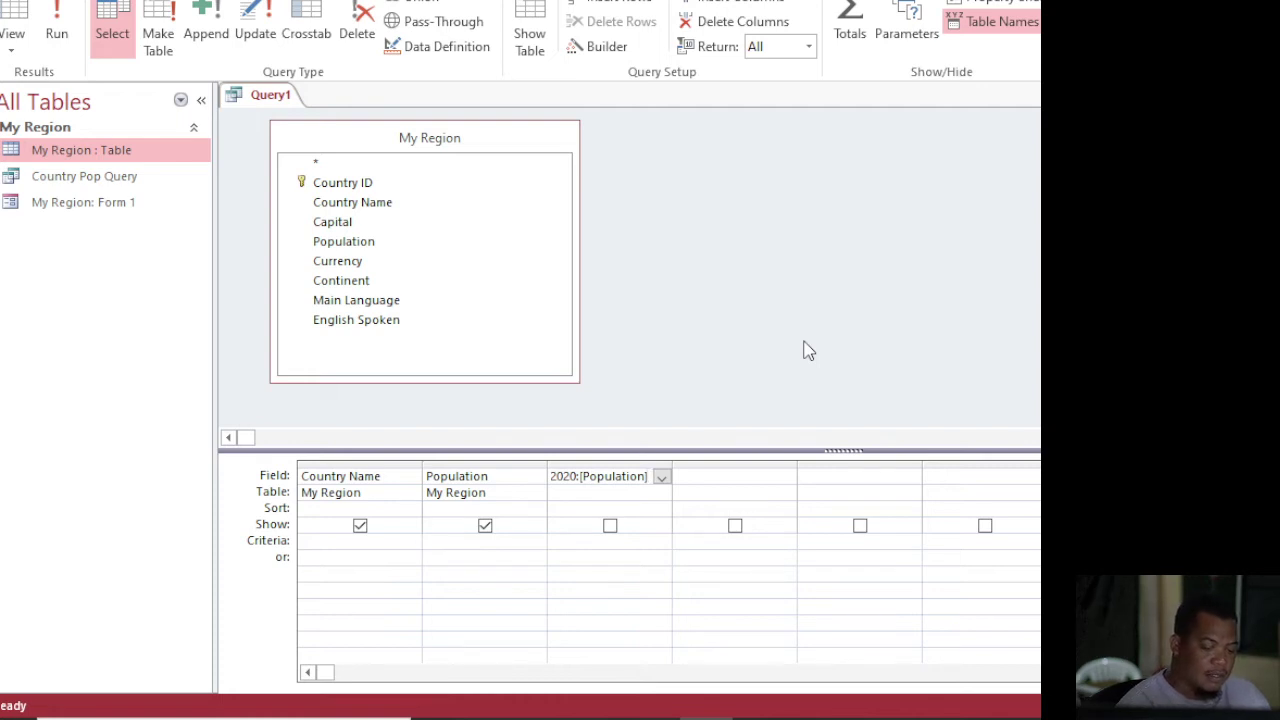
{"action": "type", "text": "+"}
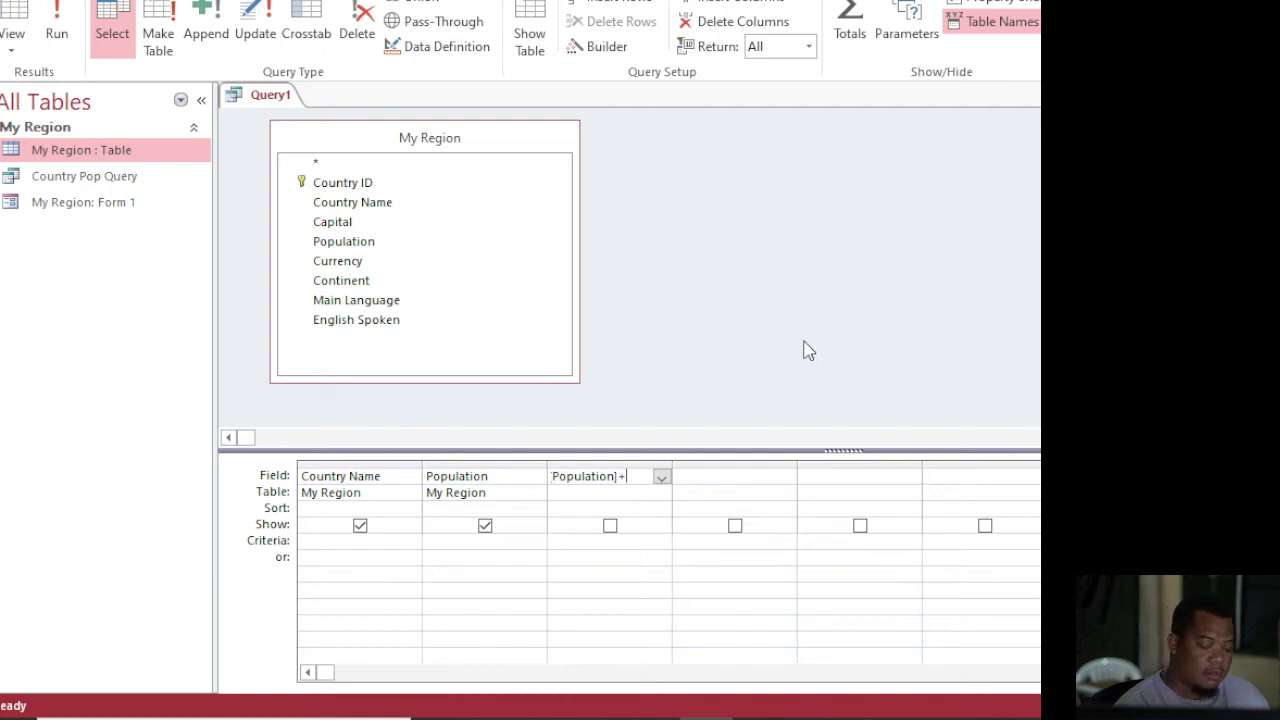
{"action": "type", "text": "100"}
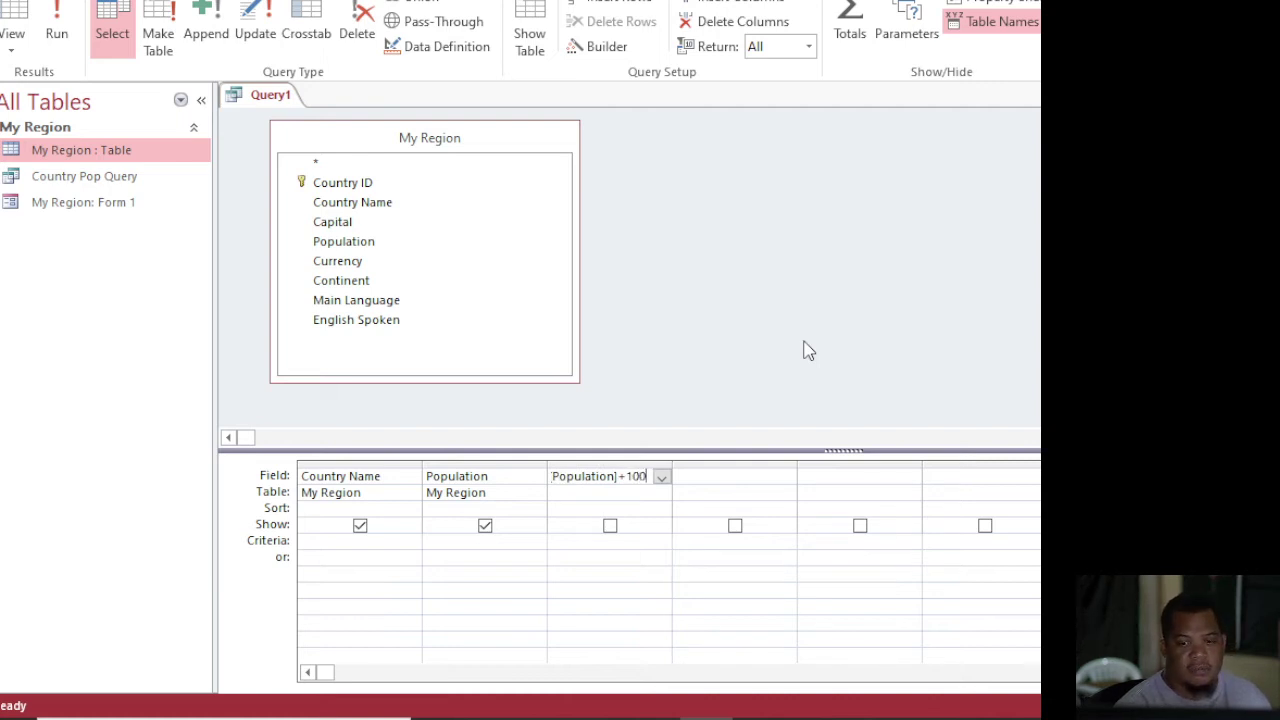
{"action": "type", "text": "000"}
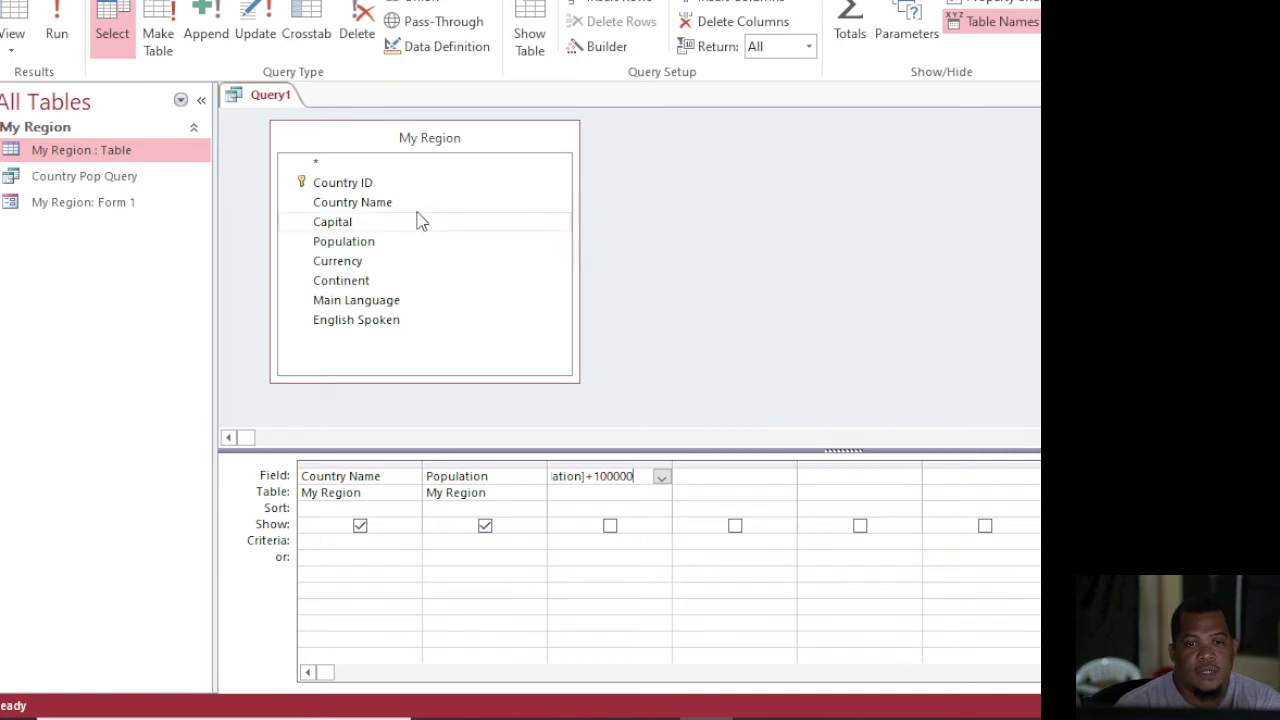
{"action": "left_click", "coordinate": [64, 24]}
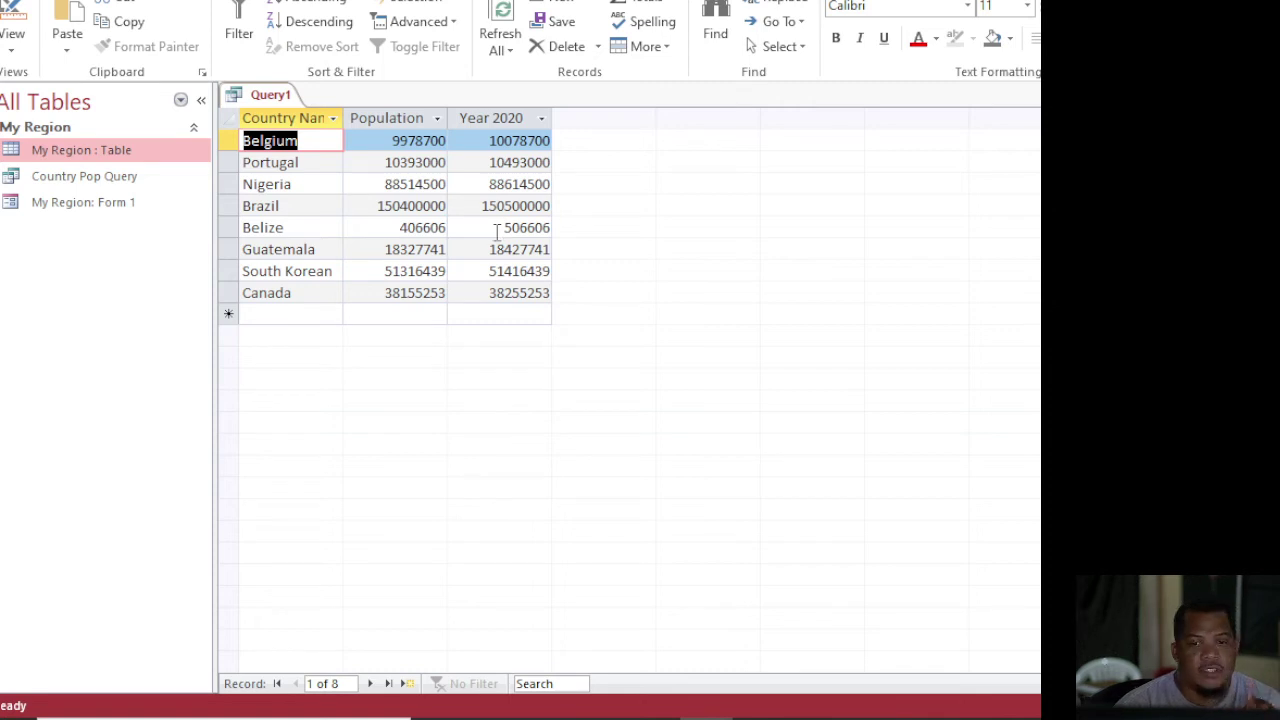
Switch to the Notepad note, move its window clear of the query results, and replace NewPop with Year 2020 in the formula
{"action": "left_click", "coordinate": [760, 719]}
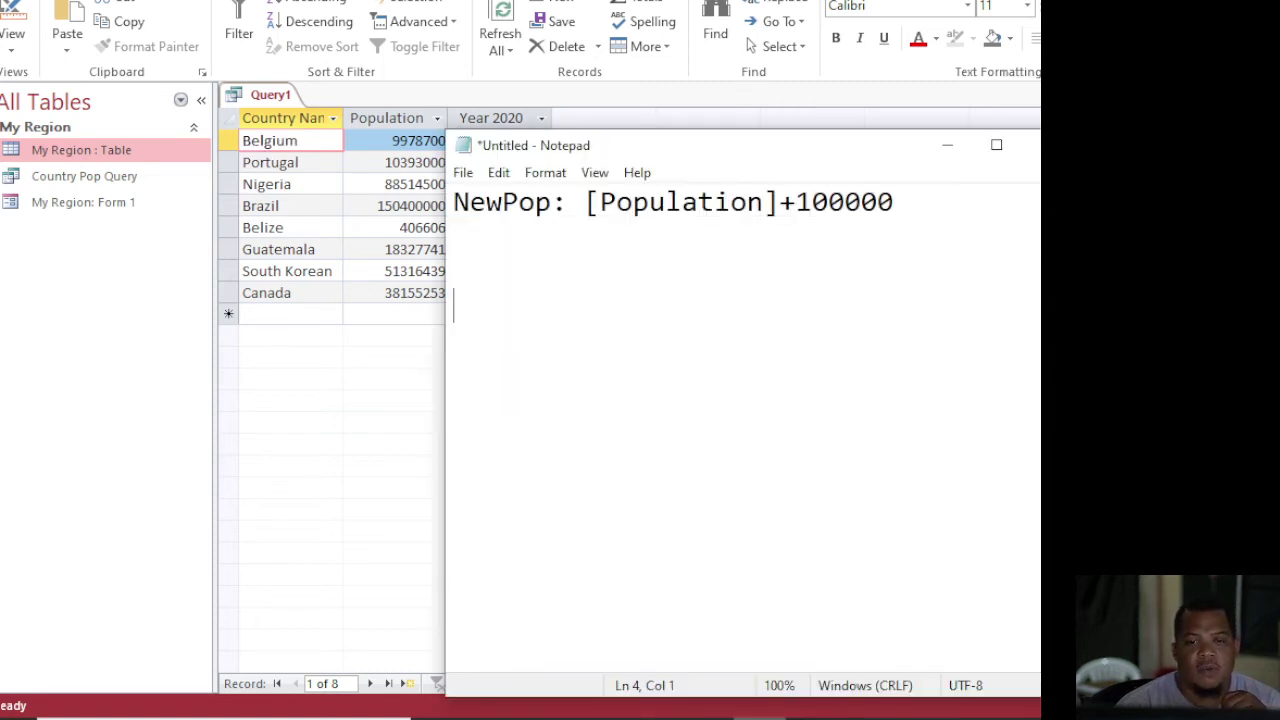
{"action": "left_click_drag", "start_coordinate": [719, 150], "coordinate": [632, 330]}
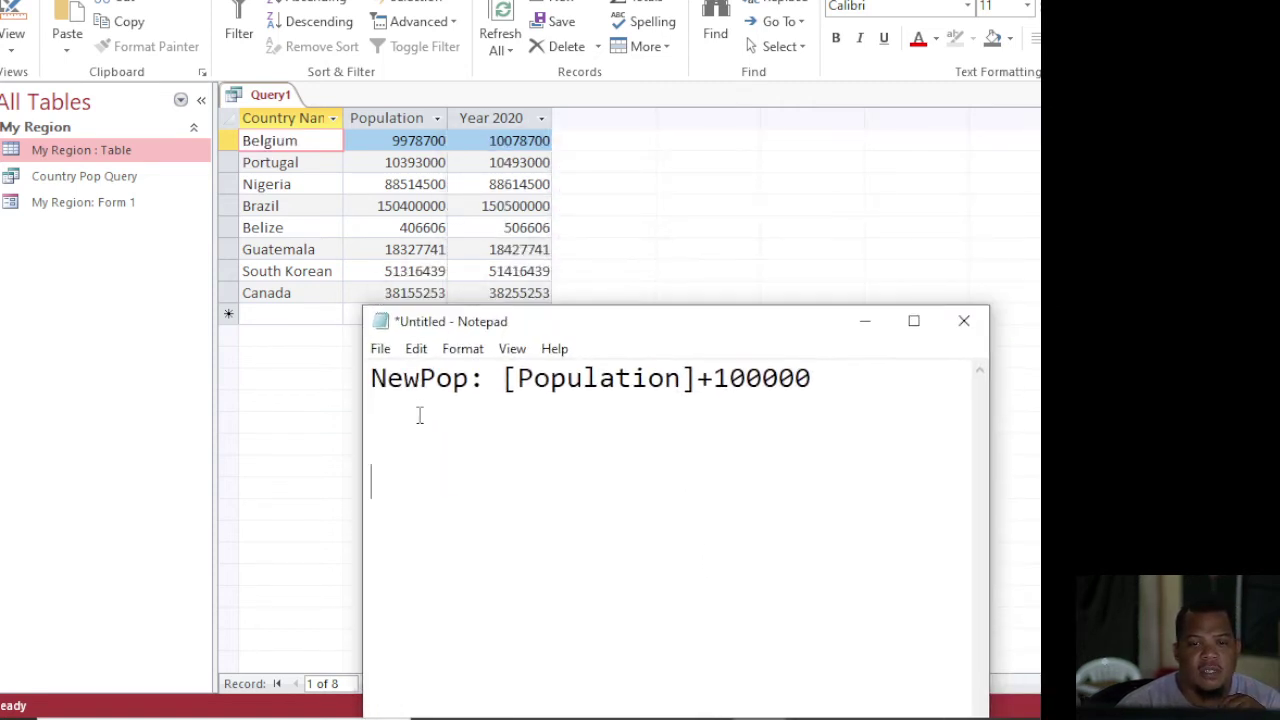
{"action": "left_click", "coordinate": [451, 380]}
{"action": "left_click_drag", "start_coordinate": [471, 386], "coordinate": [388, 382]}
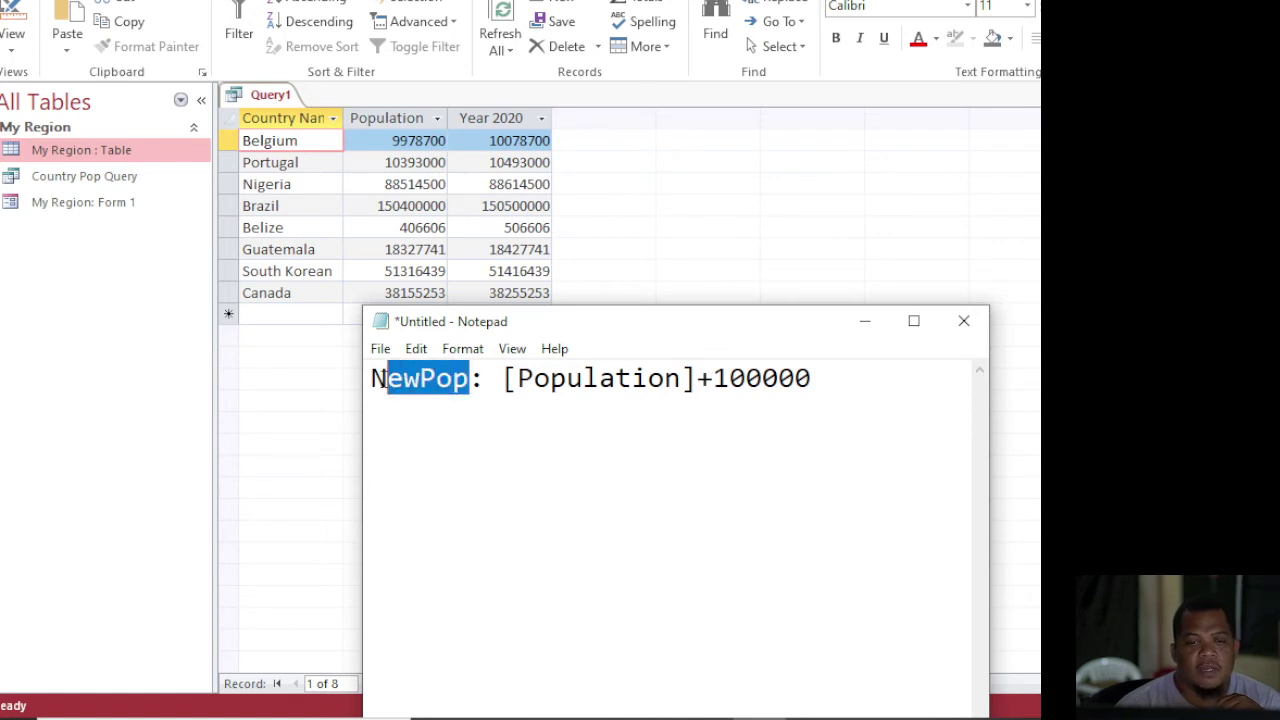
{"action": "key", "text": "BackSpace"}
{"action": "key", "text": "BackSpace"}
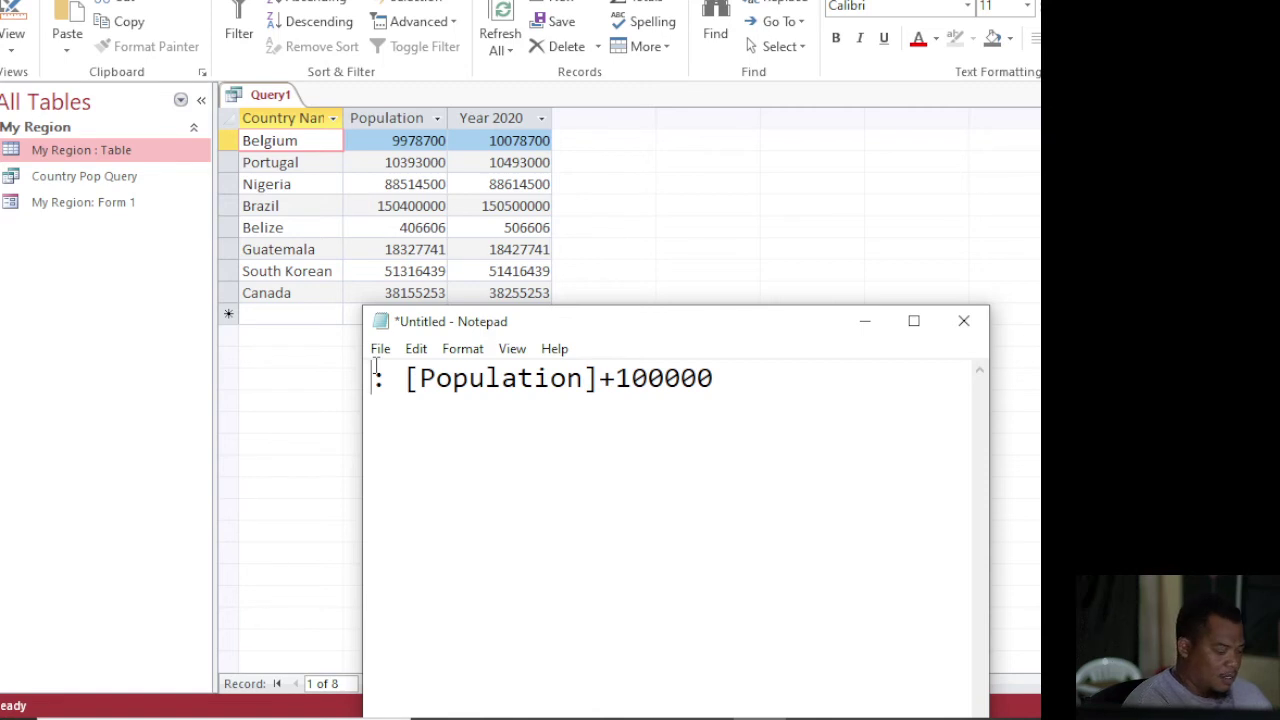
{"action": "type", "text": "T"}
{"action": "key", "text": "BackSpace"}
{"action": "type", "text": "Year"}
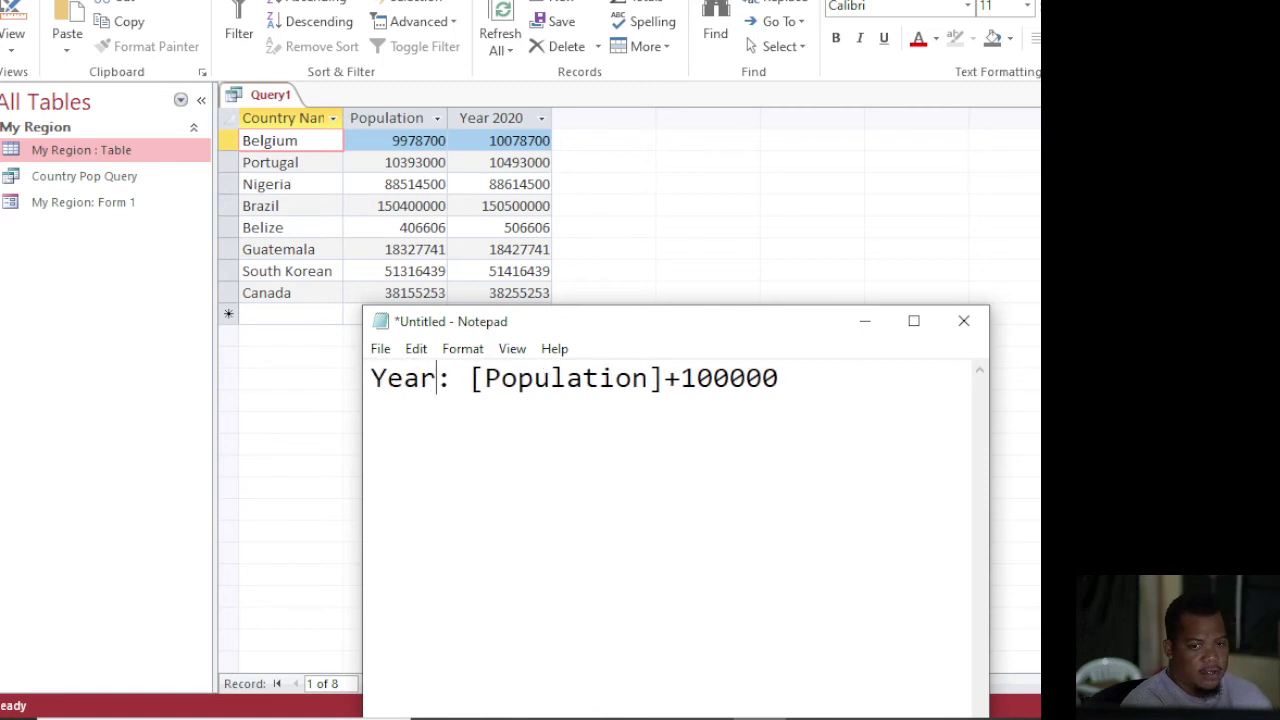
{"action": "type", "text": " 2020"}
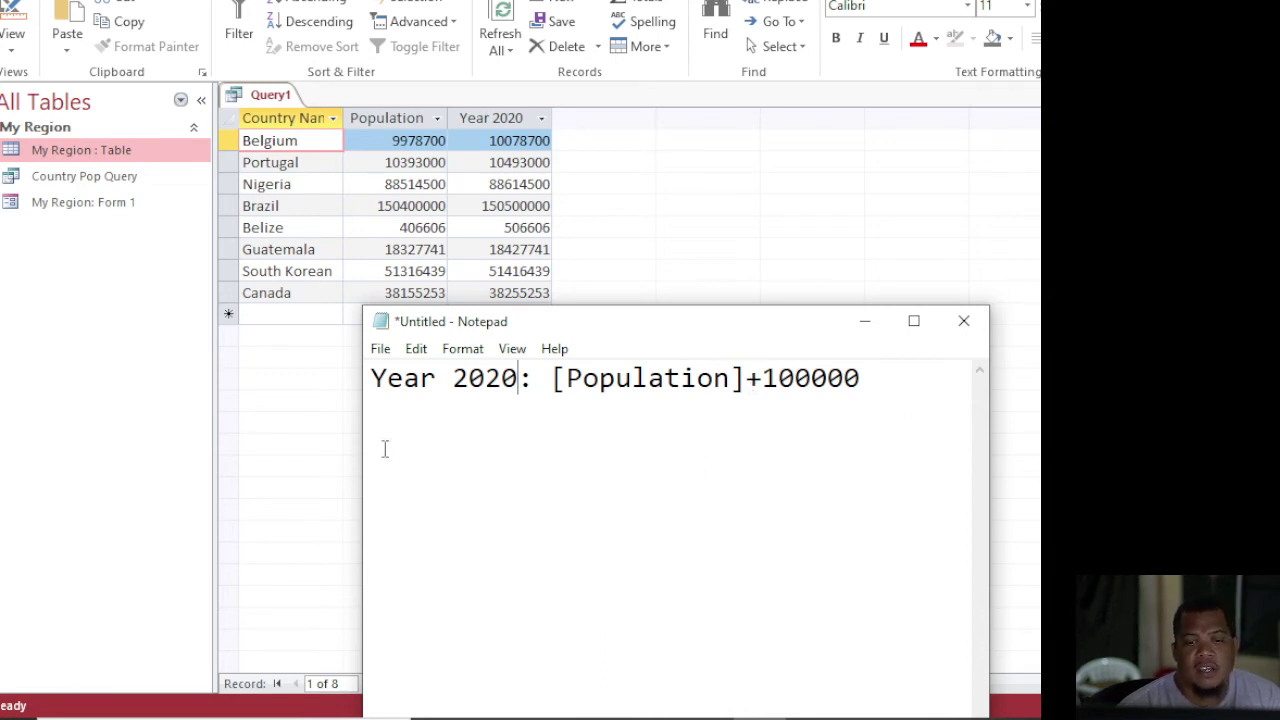
Write the example formula Total: [A]+[B] below the Year 2020 formula in the note
{"action": "left_click", "coordinate": [384, 446]}
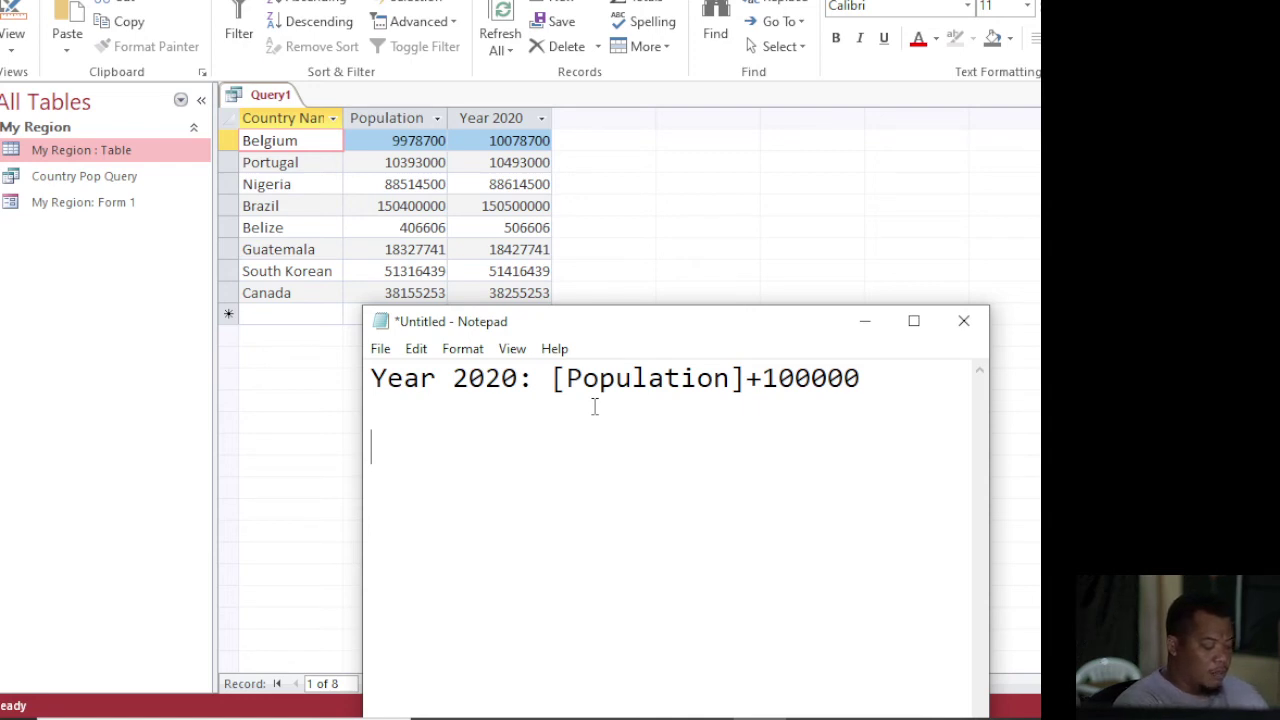
{"action": "type", "text": "Total"}
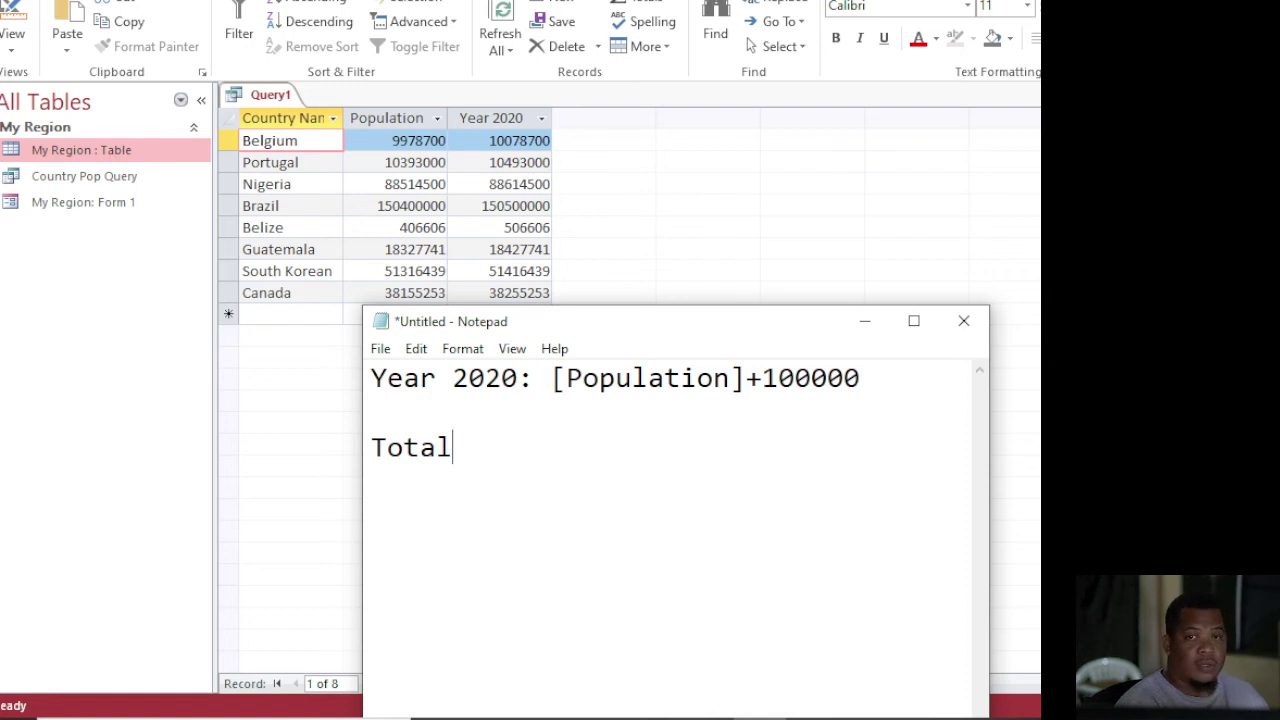
{"action": "type", "text": ": "}
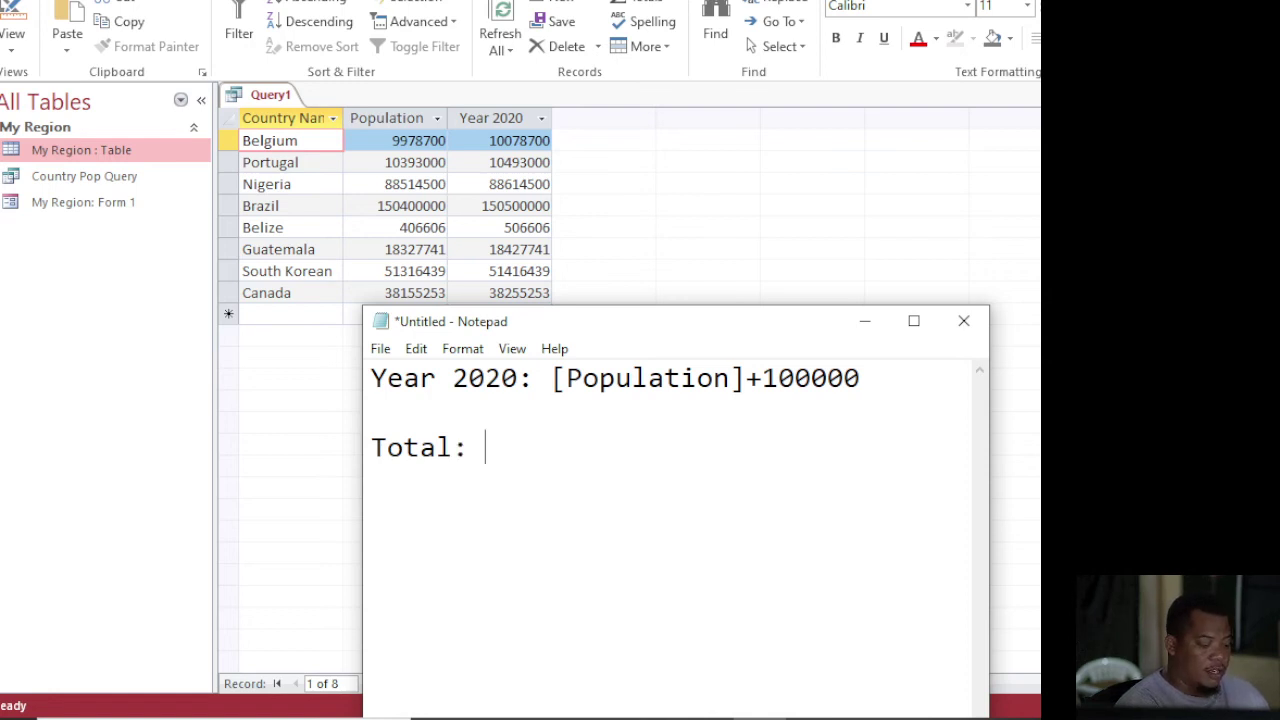
{"action": "type", "text": "["}
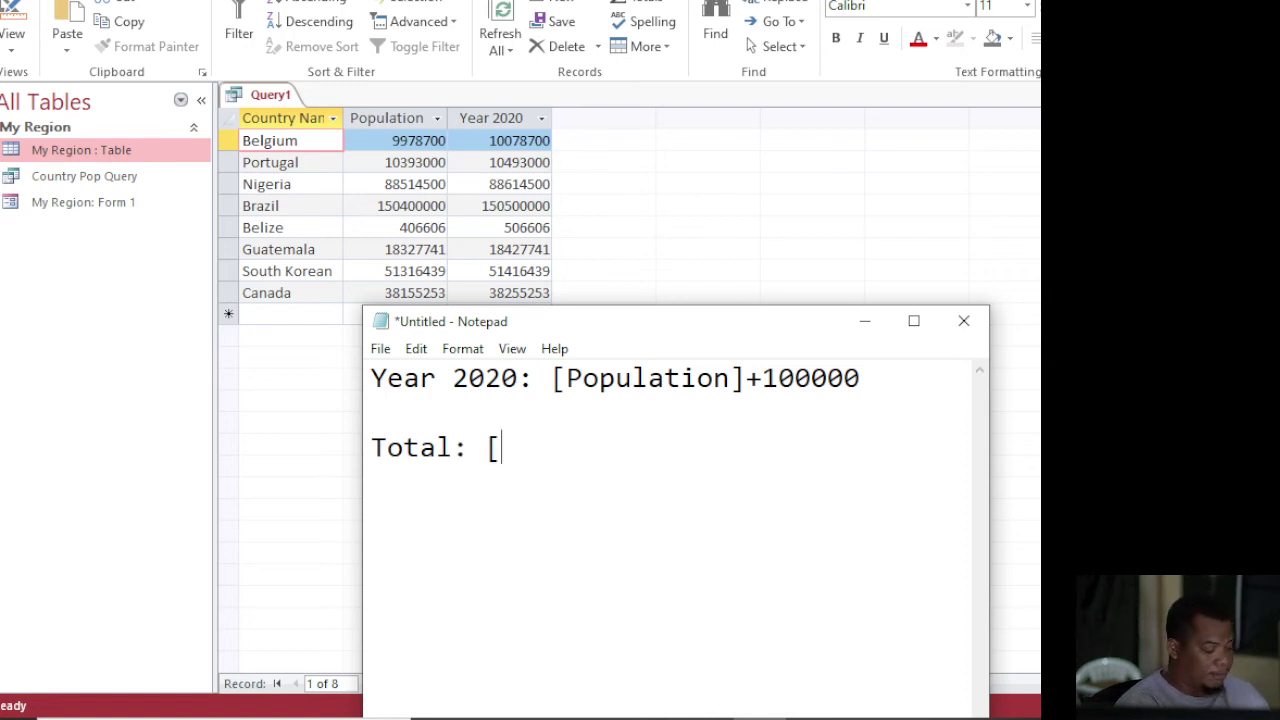
{"action": "type", "text": "A]"}
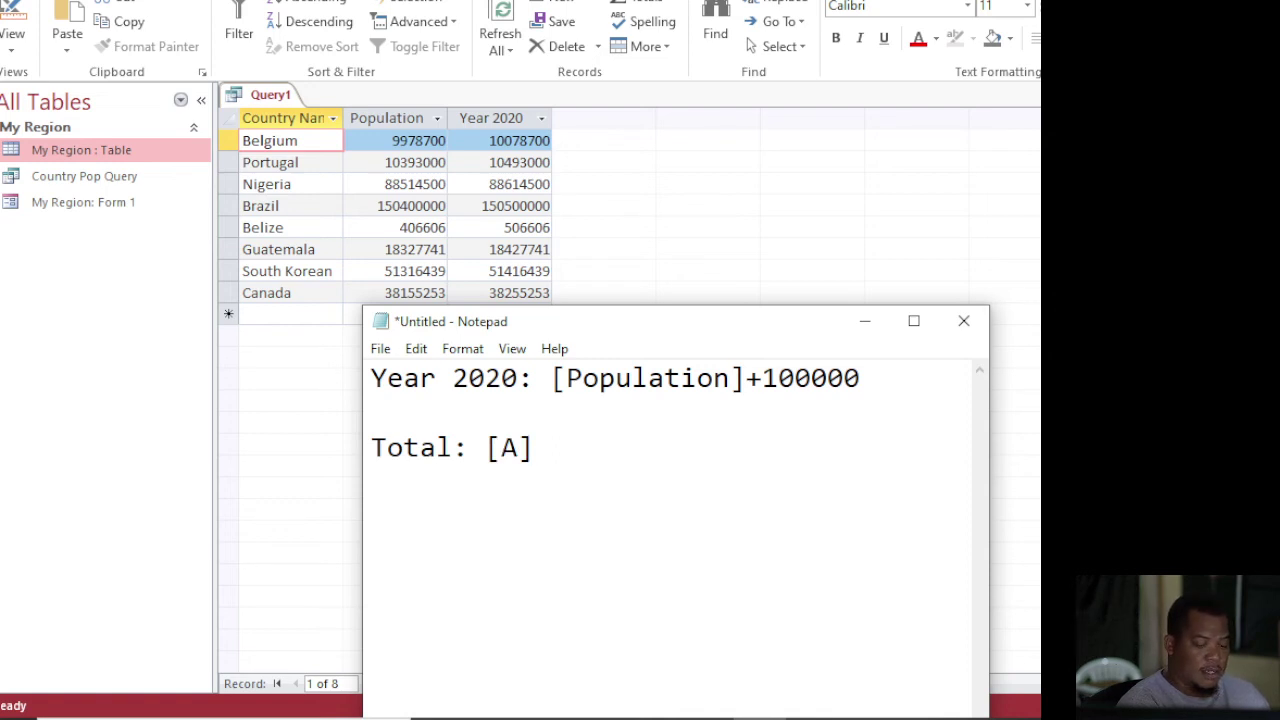
{"action": "type", "text": "+{"}
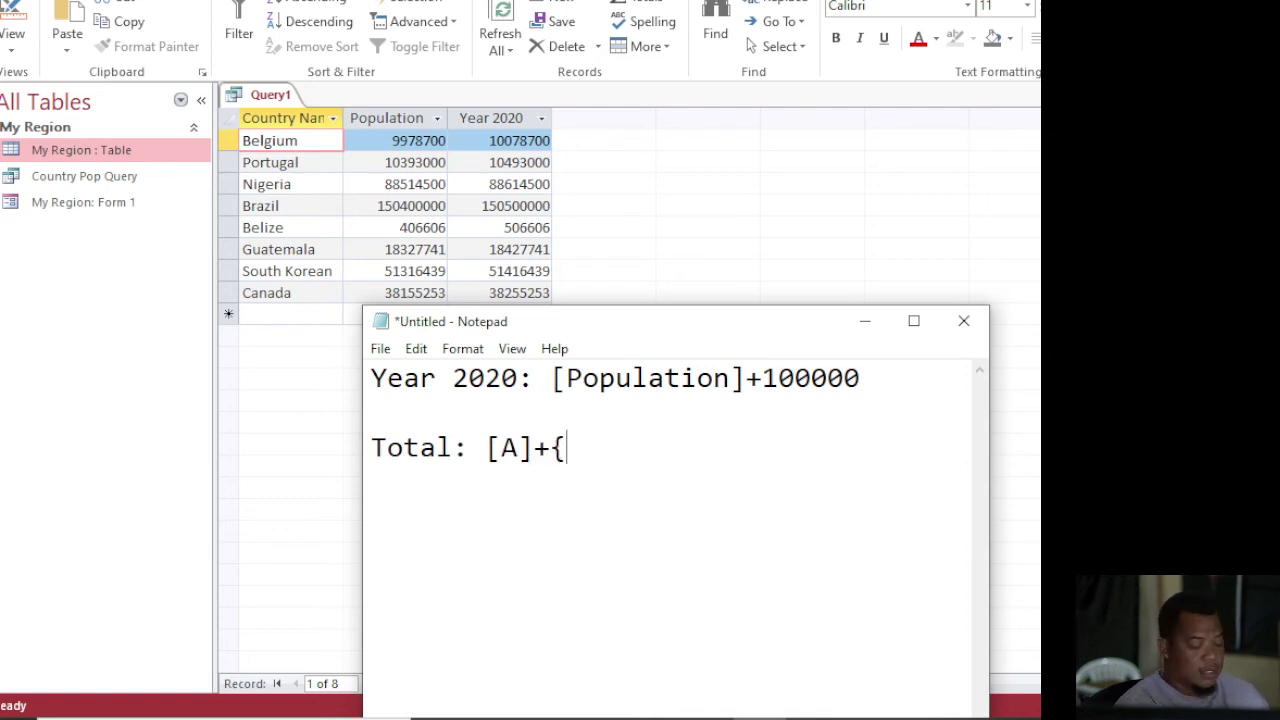
{"action": "type", "text": "B}"}
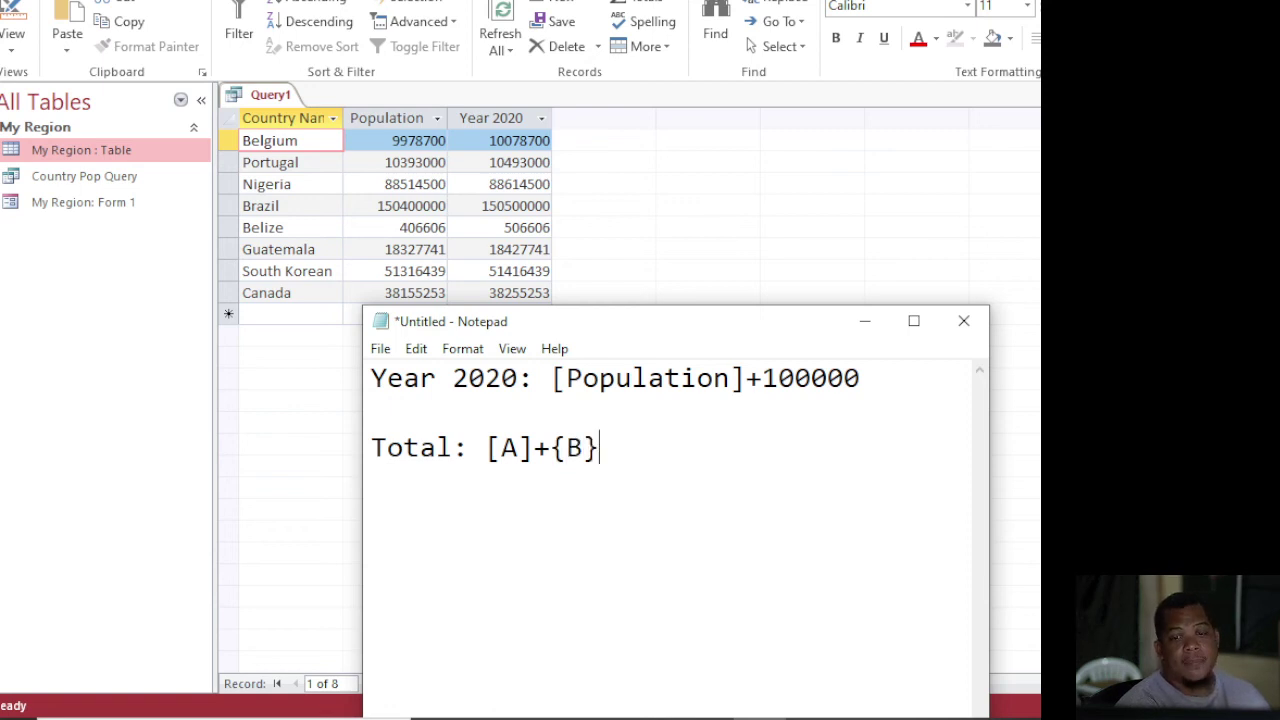
{"action": "key", "text": "BackSpace"}
{"action": "key", "text": "BackSpace"}
{"action": "key", "text": "BackSpace"}
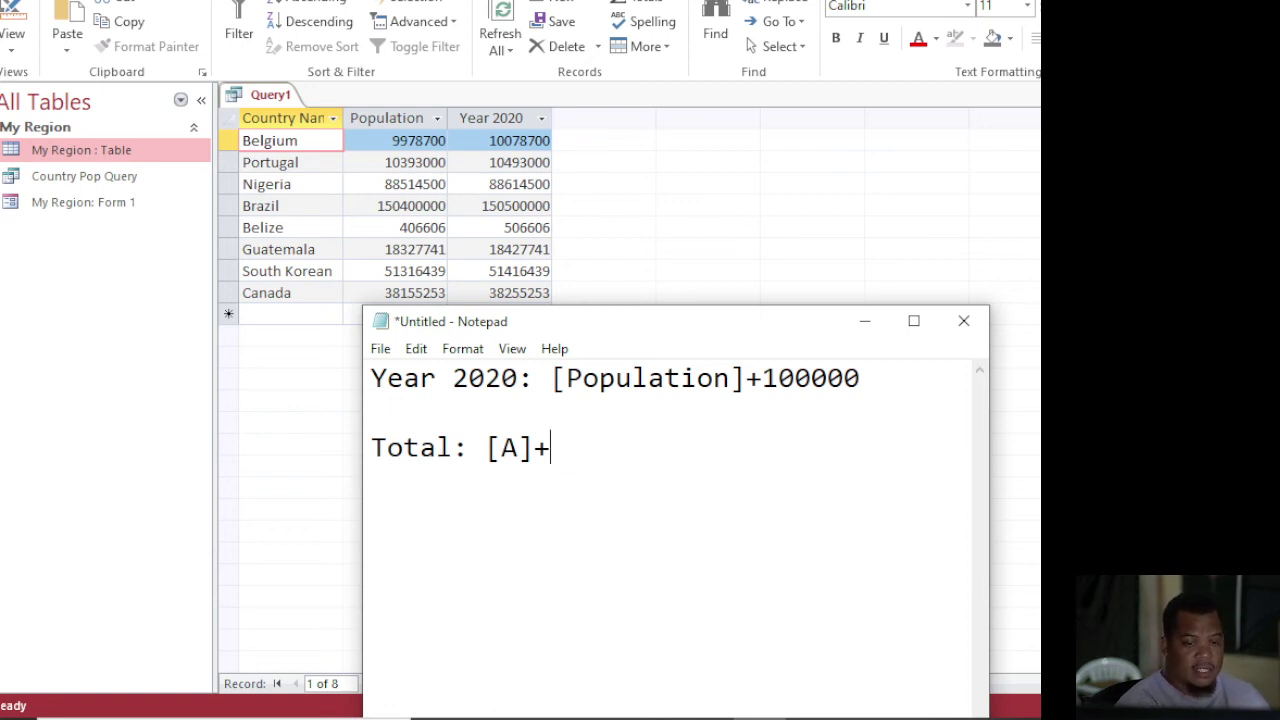
{"action": "type", "text": "[B"}
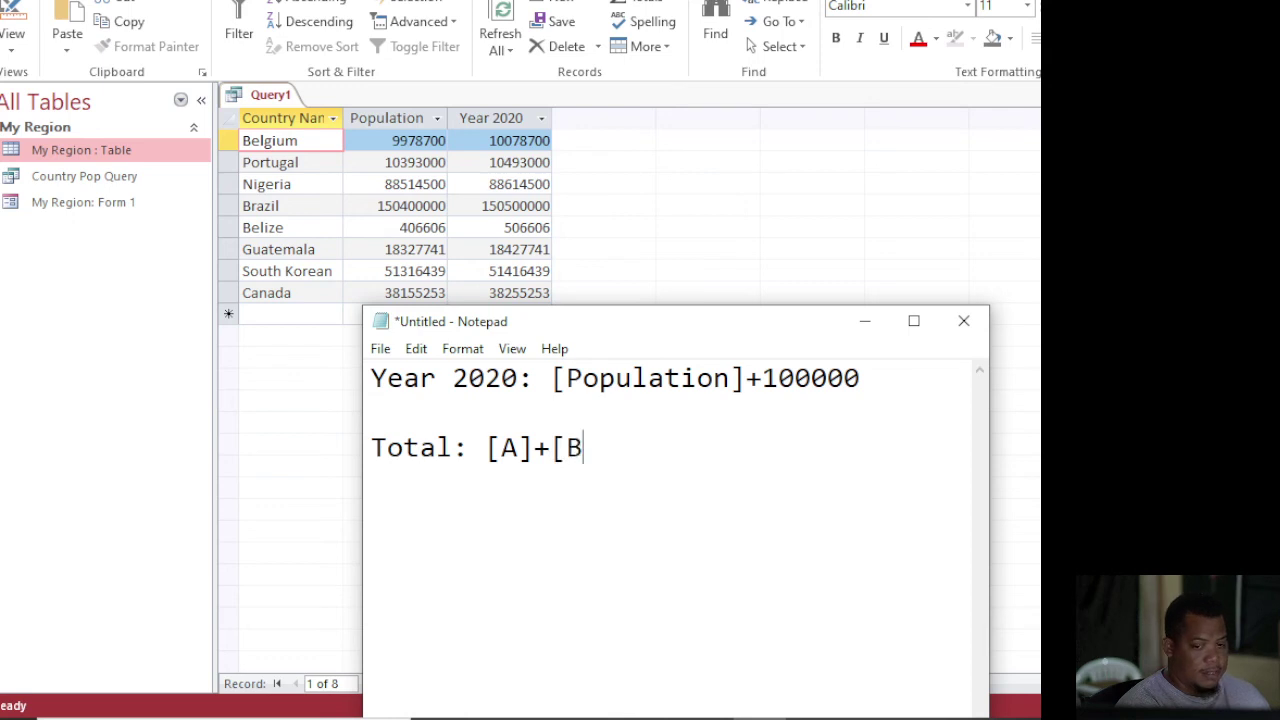
{"action": "type", "text": "]"}
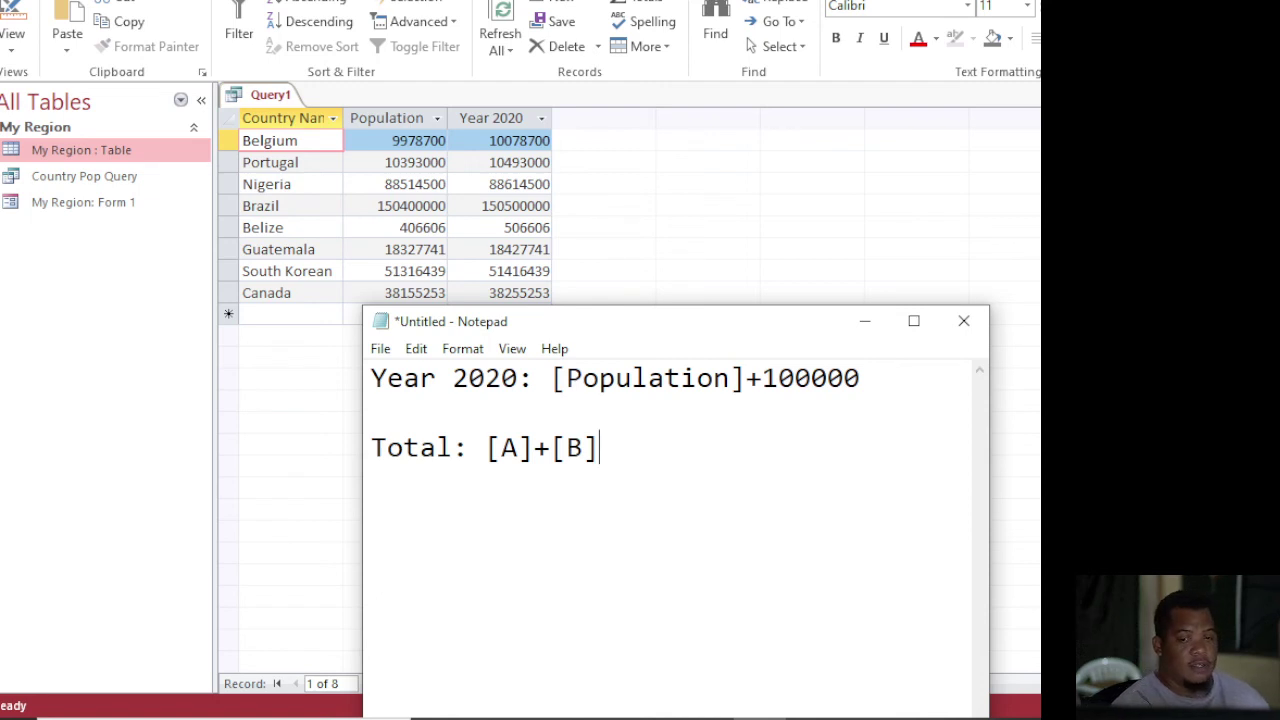
Replace [B] with 15 in the Total formula and change the operator to multiplication, giving [A]*15
{"action": "key", "text": "BackSpace"}
{"action": "key", "text": "BackSpace"}
{"action": "key", "text": "BackSpace"}
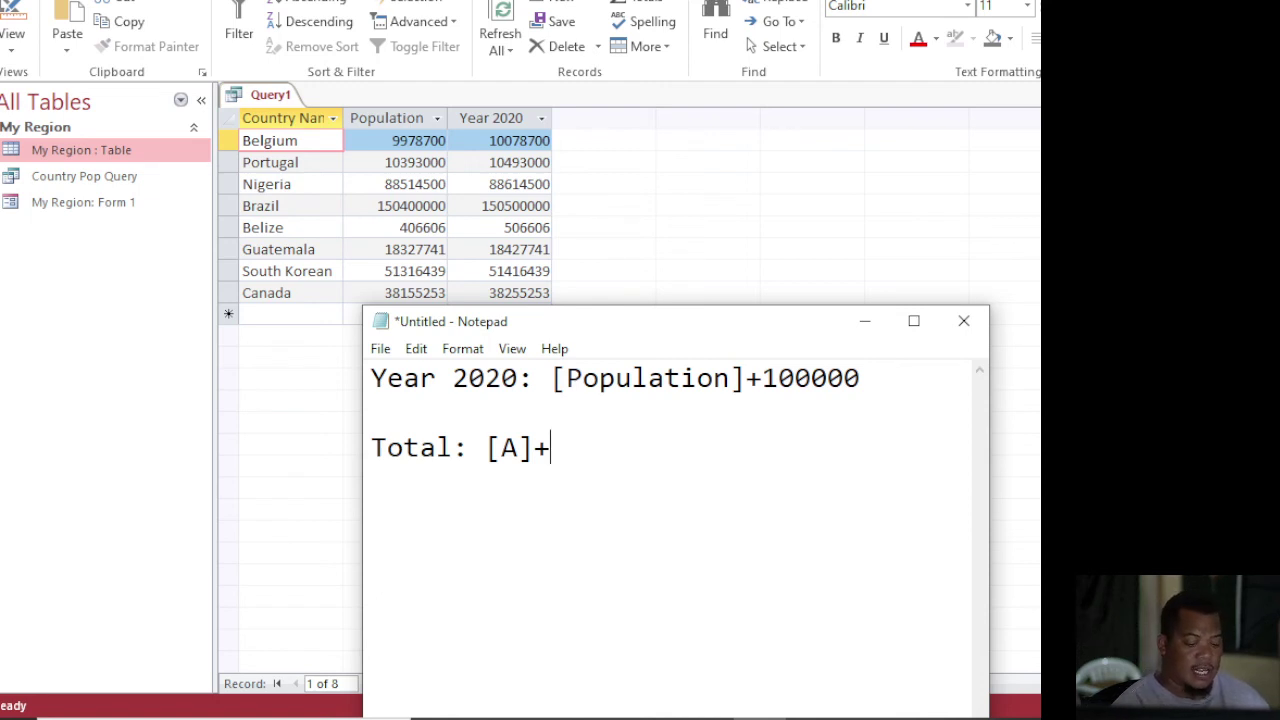
{"action": "type", "text": "15"}
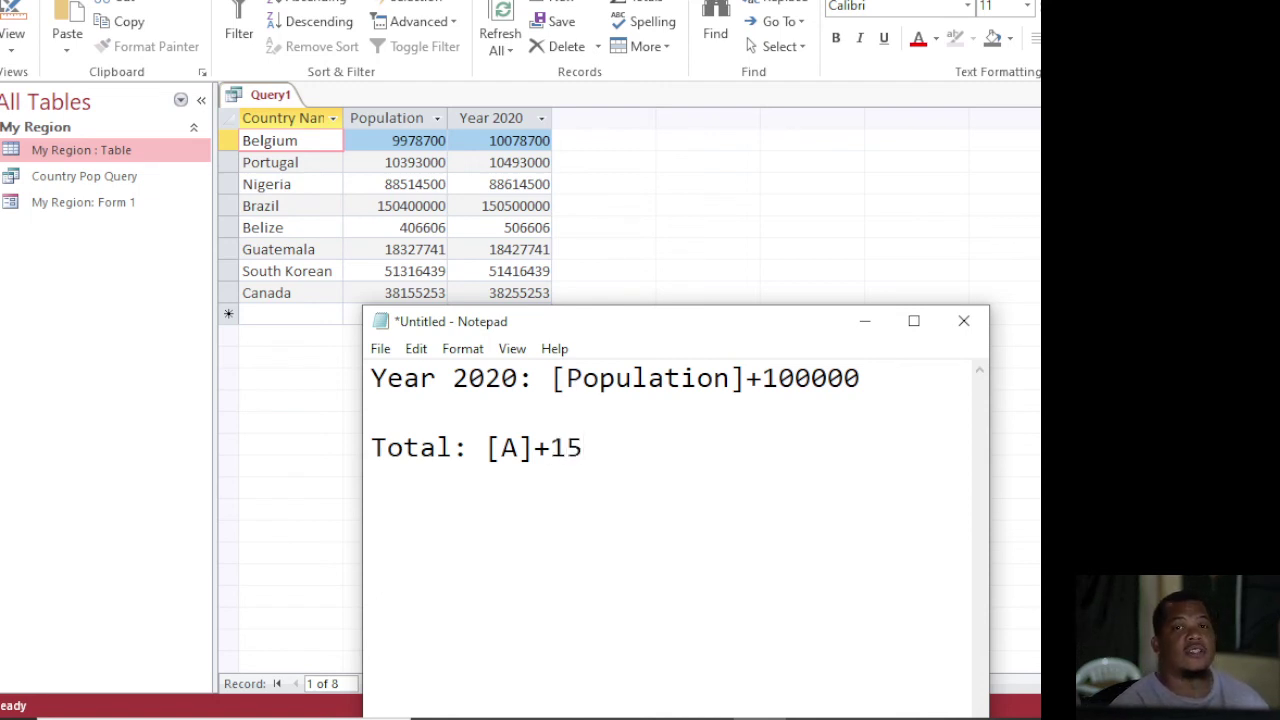
{"action": "left_click", "coordinate": [550, 447]}
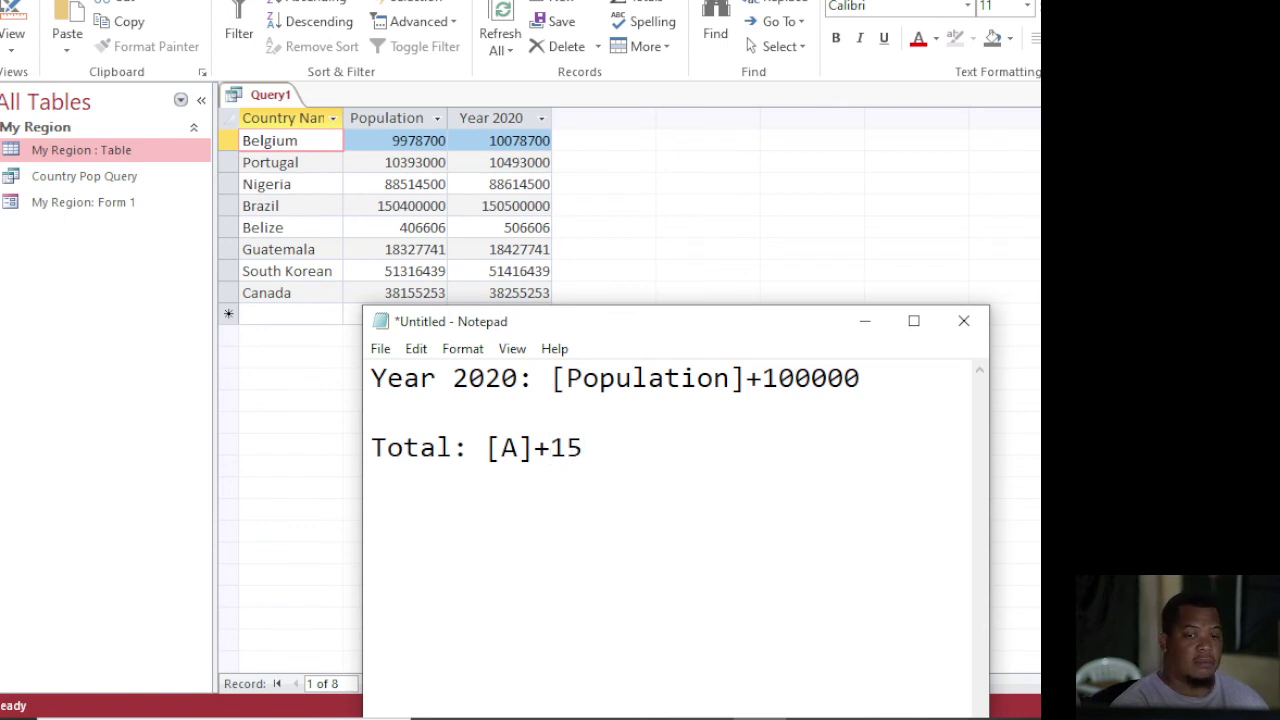
{"action": "key", "text": "BackSpace"}
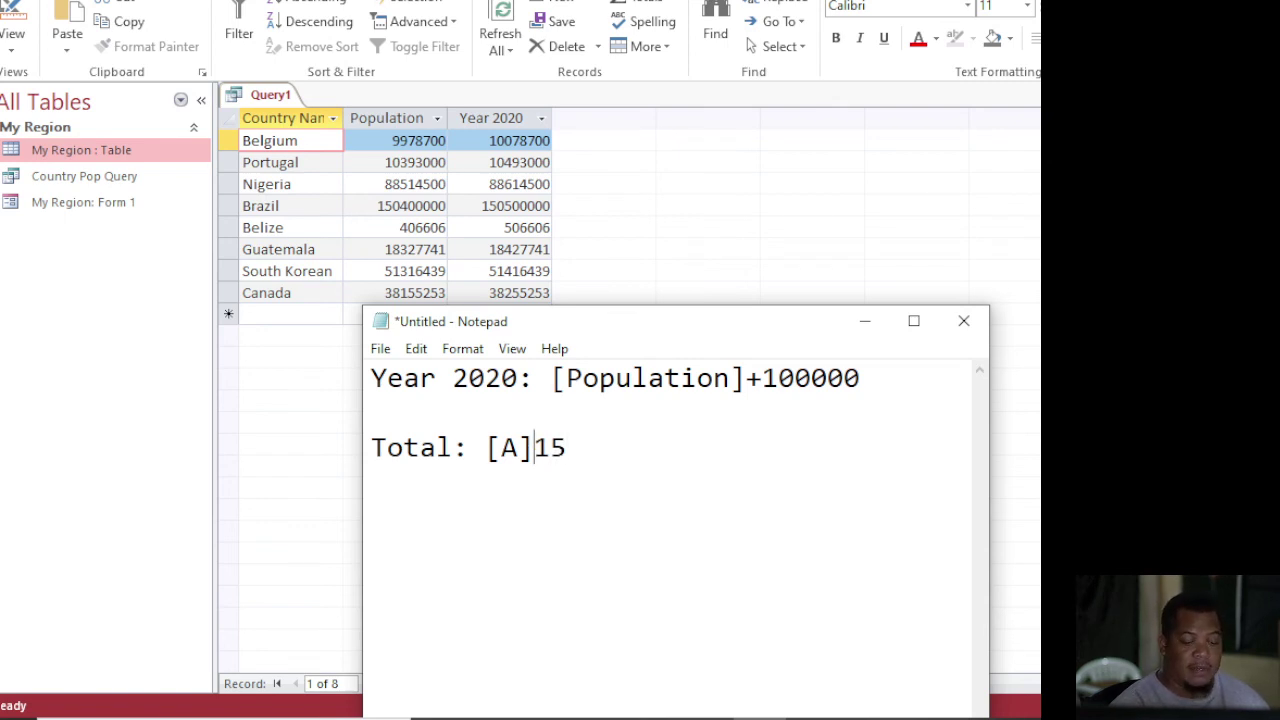
{"action": "type", "text": "*"}
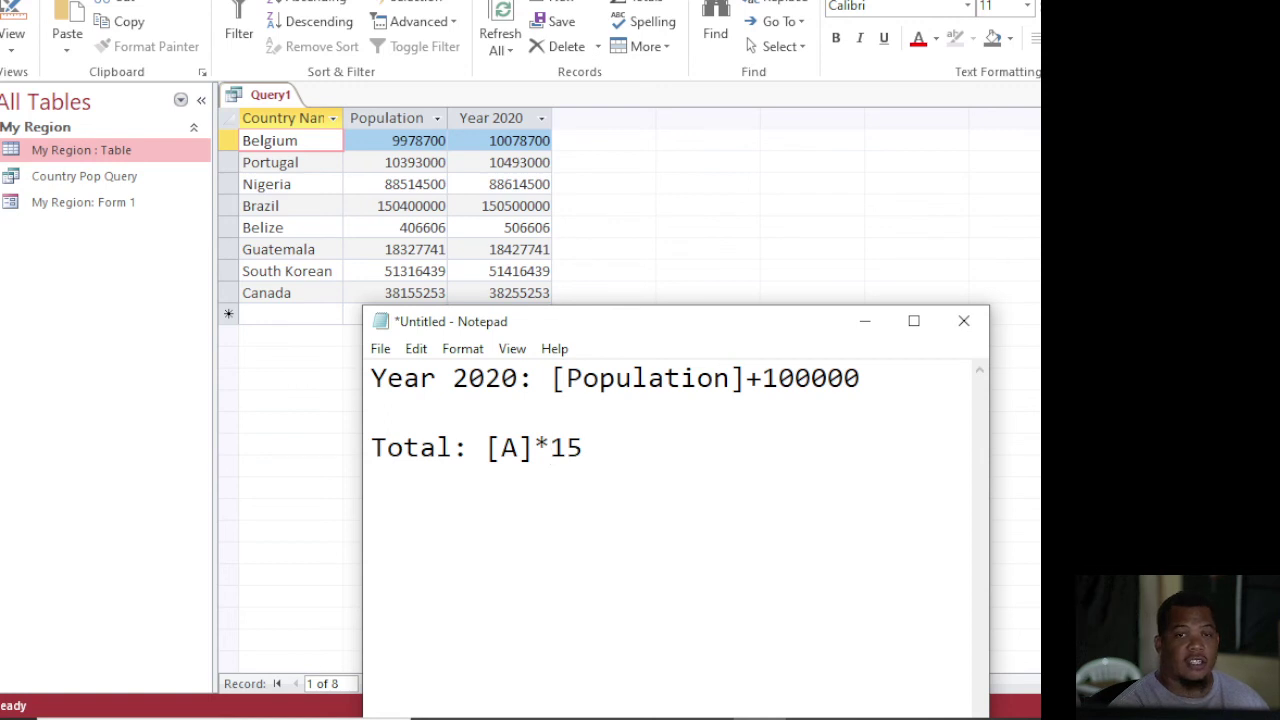
Change the Total formula to [Price]*0.10 and switch back to the query results in Access
{"action": "key", "text": "Right"}
{"action": "key", "text": "Right"}
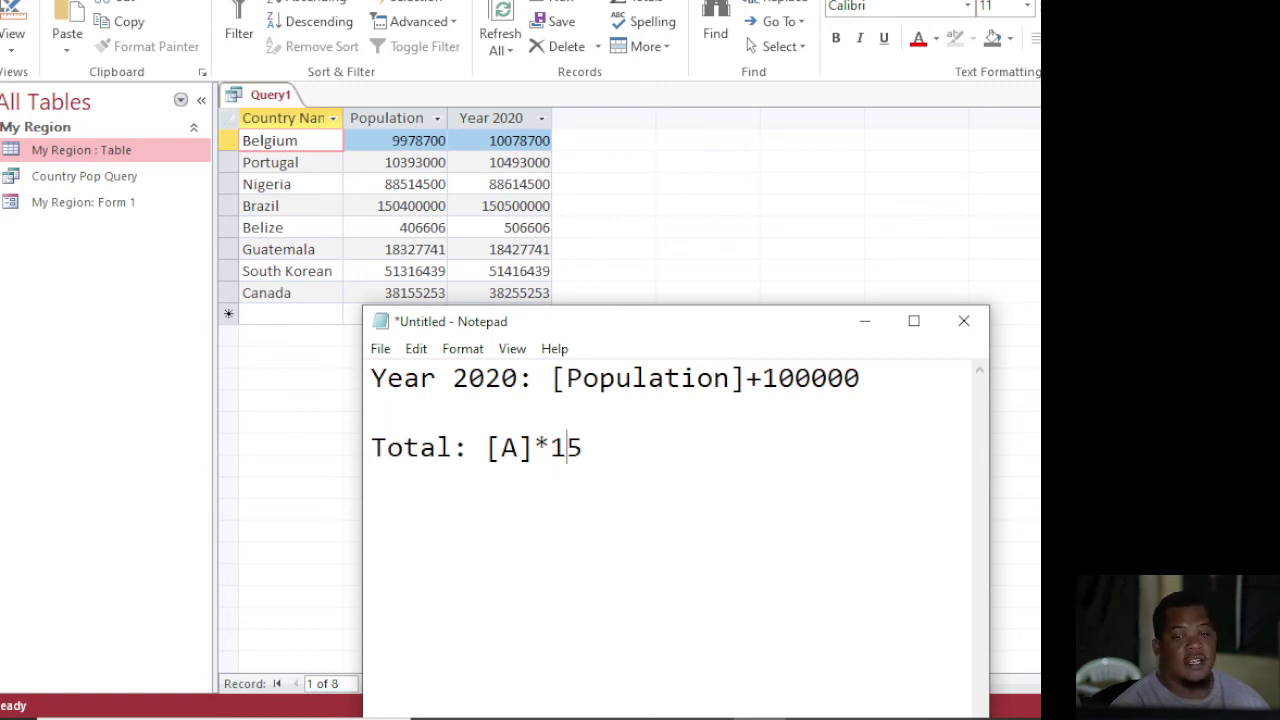
{"action": "key", "text": "BackSpace"}
{"action": "key", "text": "BackSpace"}
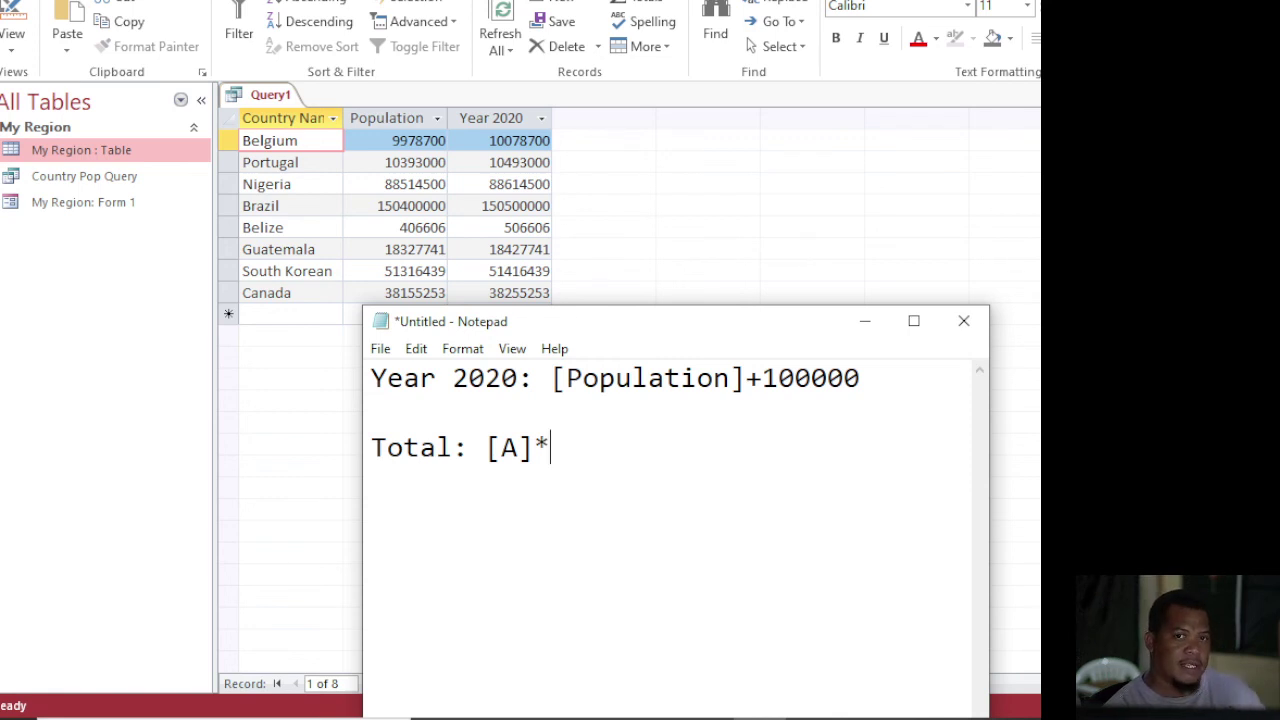
{"action": "key", "text": "Left"}
{"action": "key", "text": "Left"}
{"action": "key", "text": "BackSpace"}
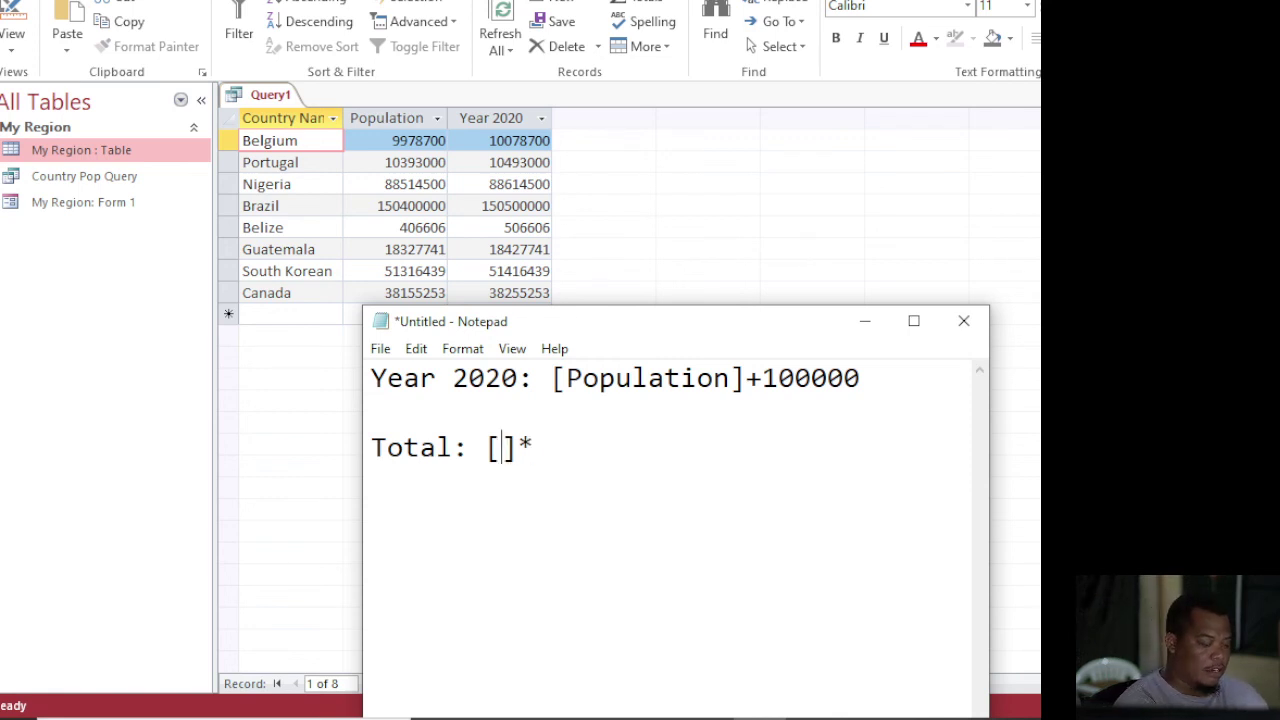
{"action": "type", "text": "Price"}
{"action": "key", "text": "Right"}
{"action": "key", "text": "Right"}
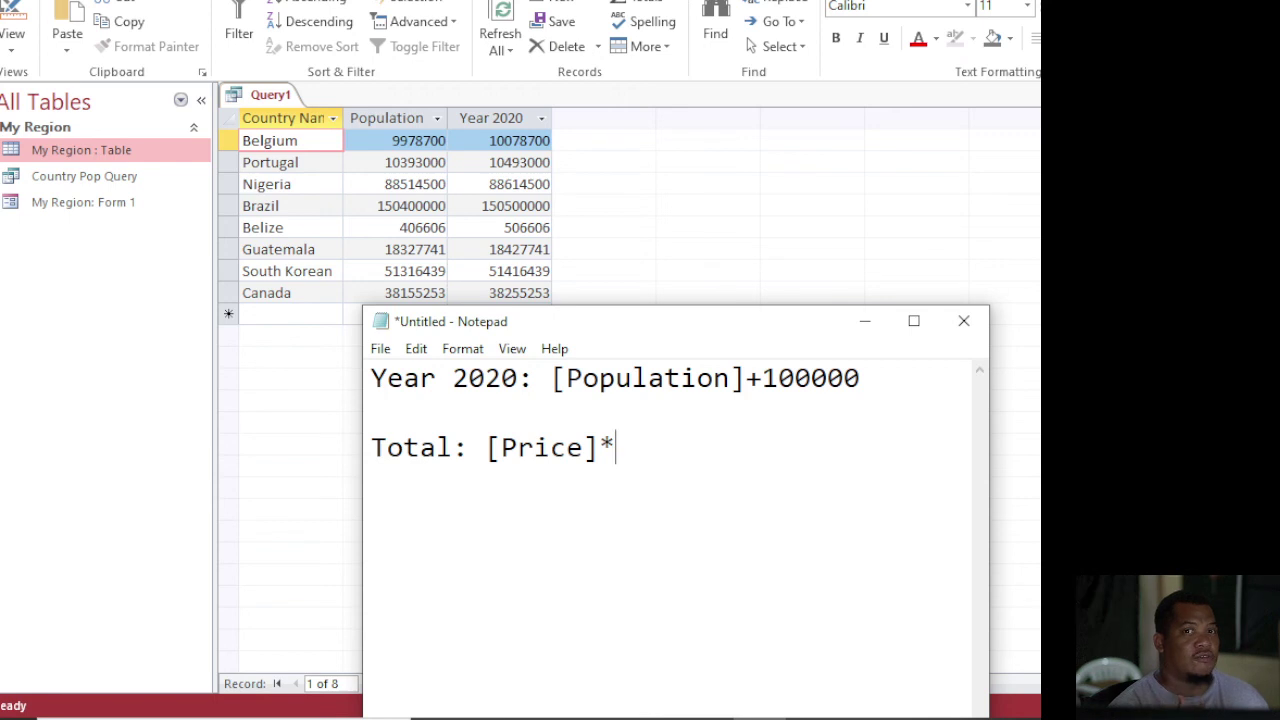
{"action": "type", "text": "0.10"}
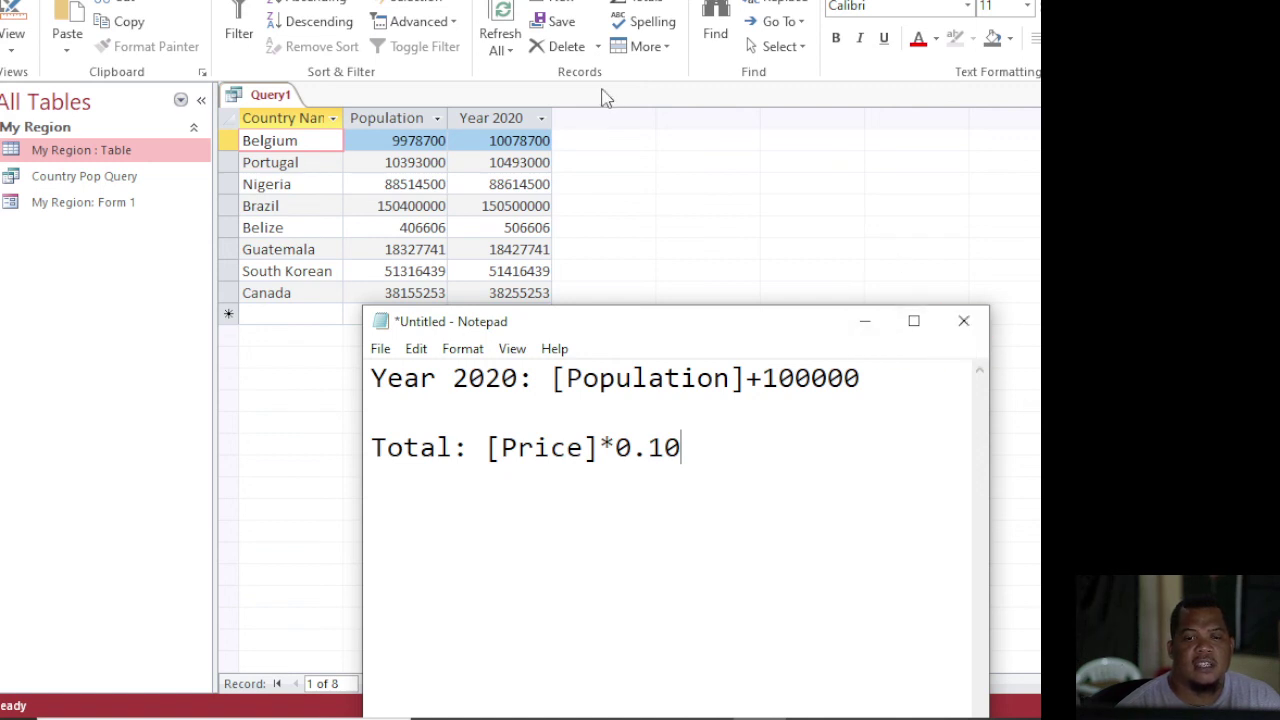
{"action": "left_click", "coordinate": [589, 143]}
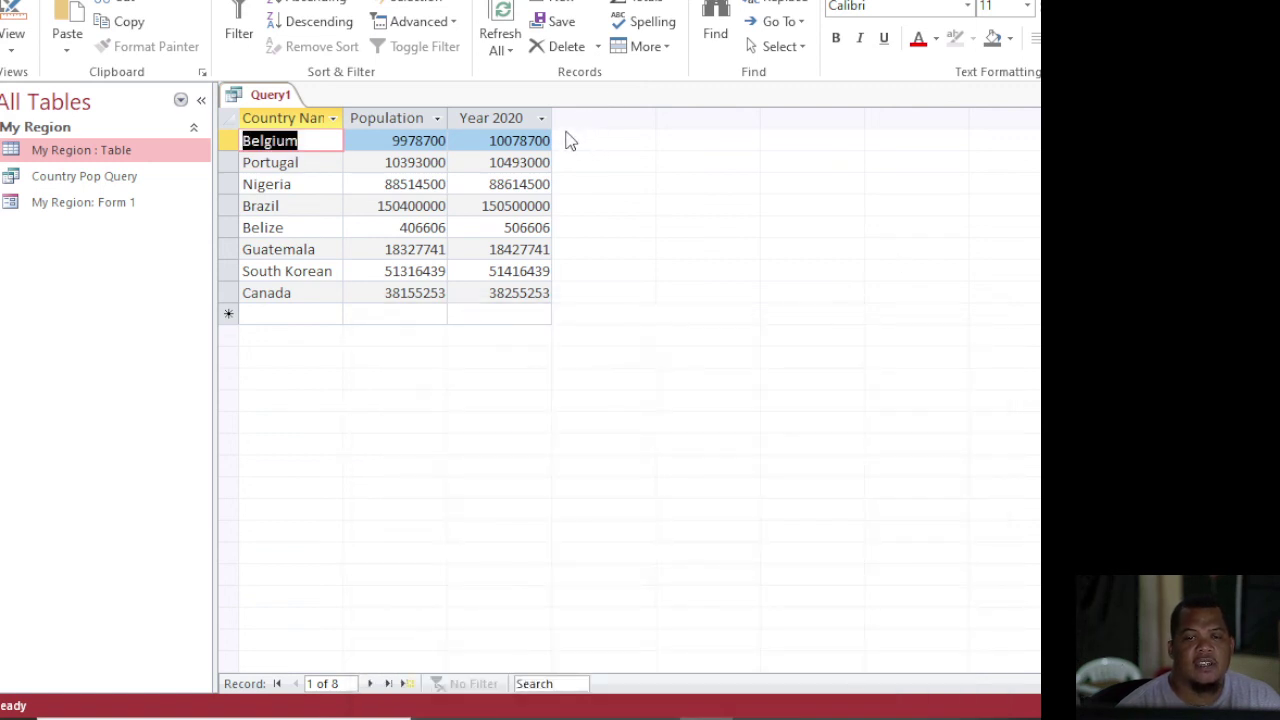